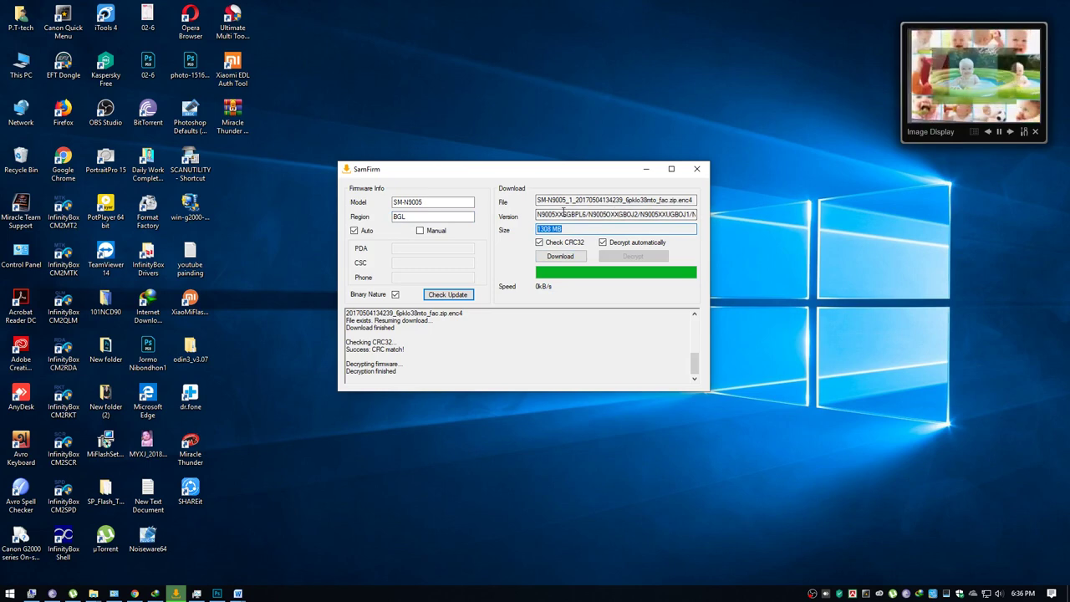
# Step: Inspect the firmware version string in SamFirm and minimize its window
pyautogui.doubleClick(572, 214)
pyautogui.click(583, 214)
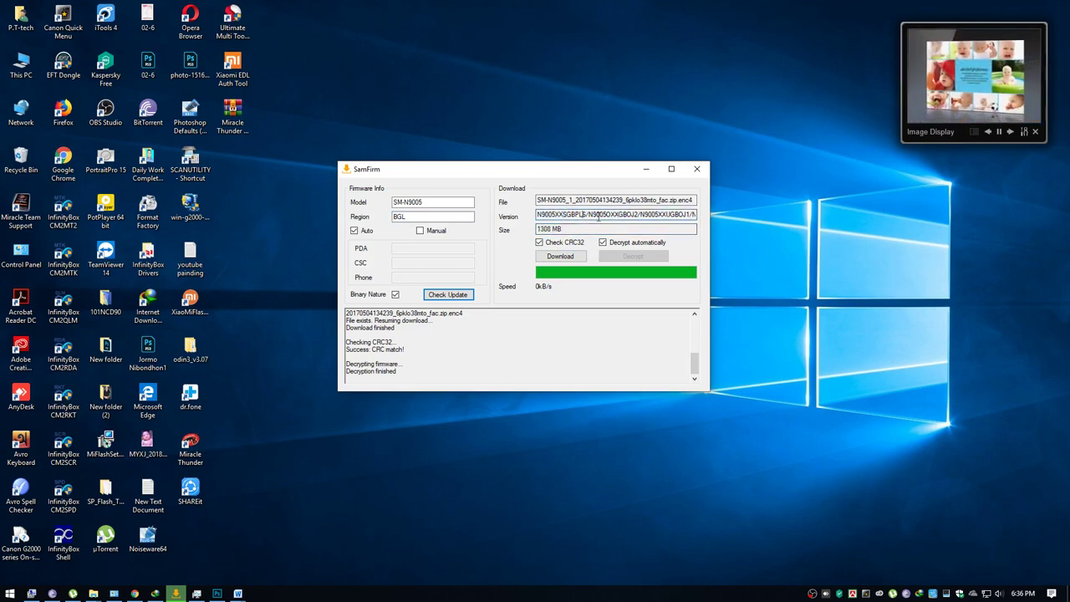
pyautogui.click(646, 170)
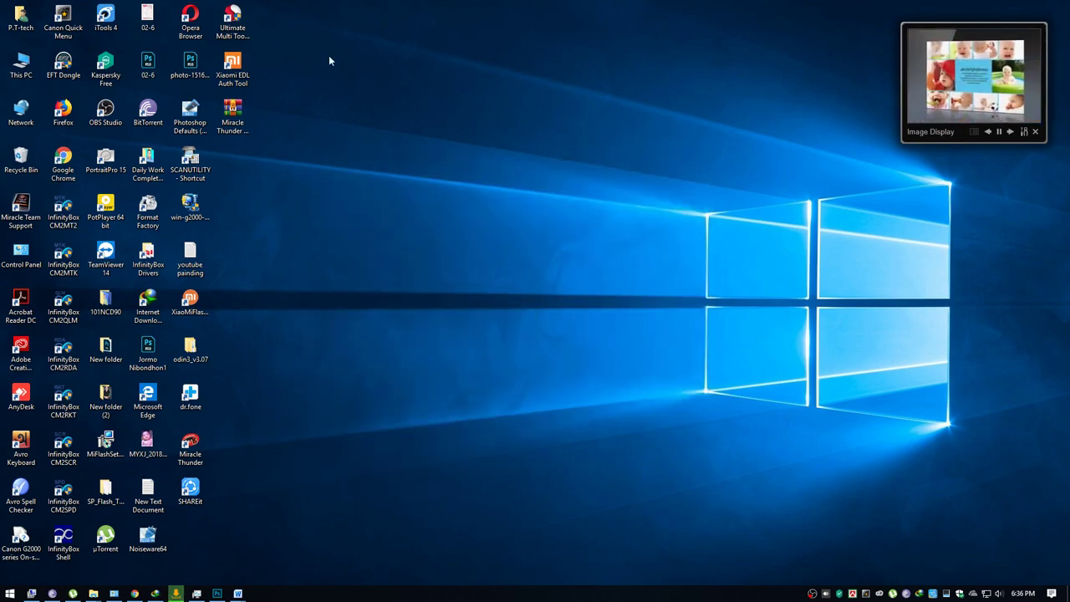
# Step: Extract the SM-N9005 firmware archive from the Documents folder directly onto the Desktop and minimize the folder window
pyautogui.doubleClick(21, 18)
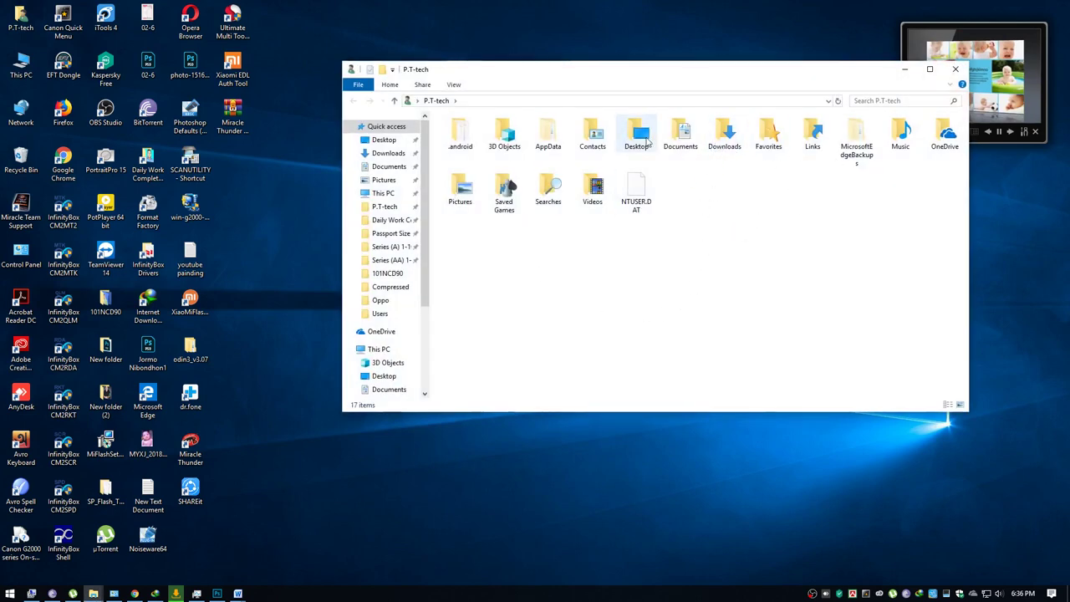
pyautogui.doubleClick(679, 134)
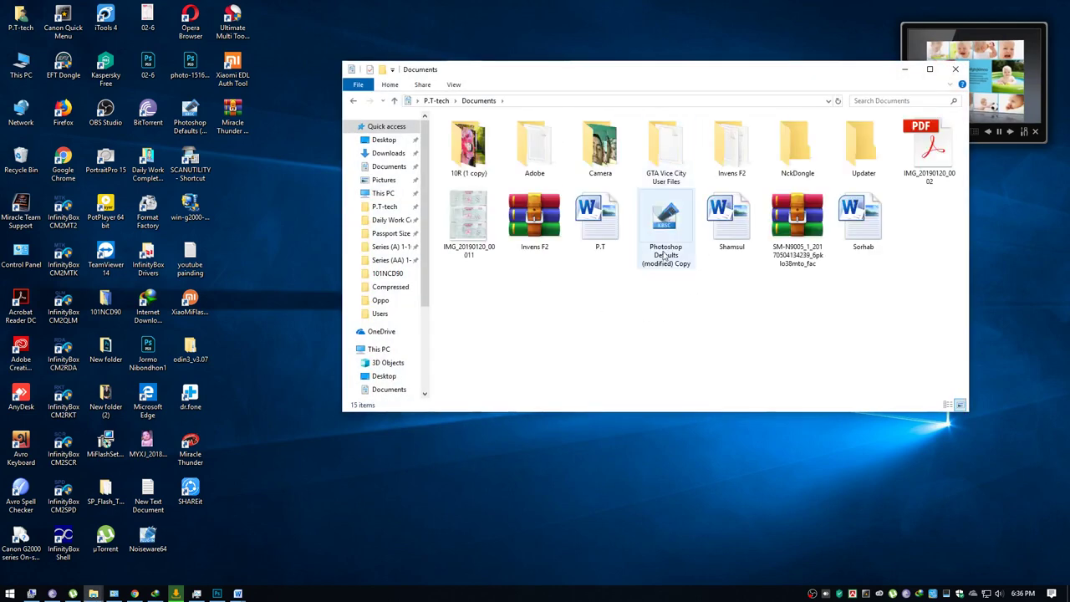
pyautogui.click(797, 227)
pyautogui.rightClick(797, 229)
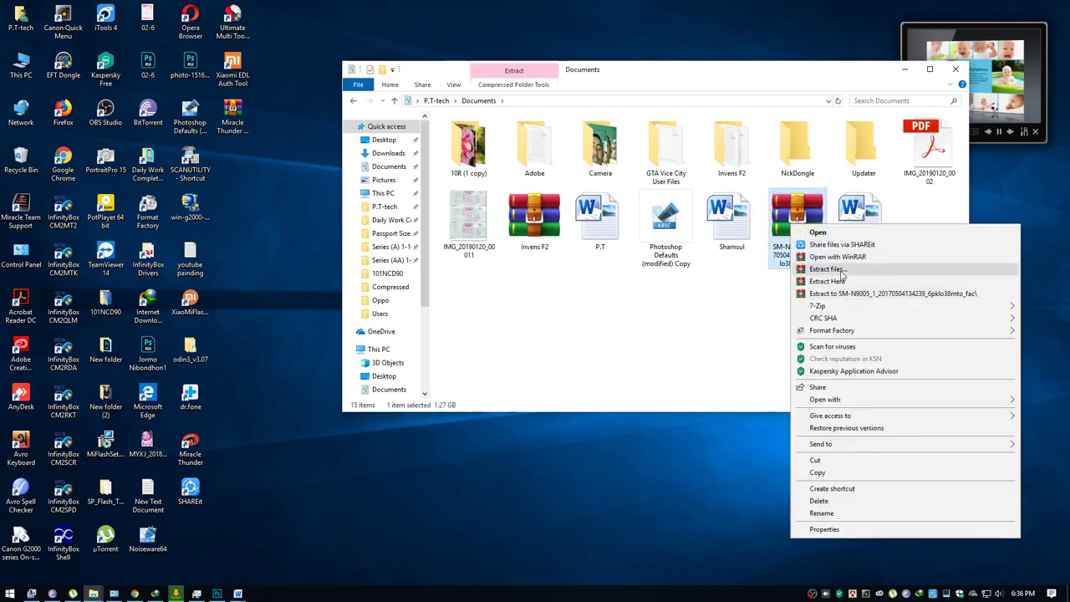
pyautogui.click(836, 269)
pyautogui.click(562, 232)
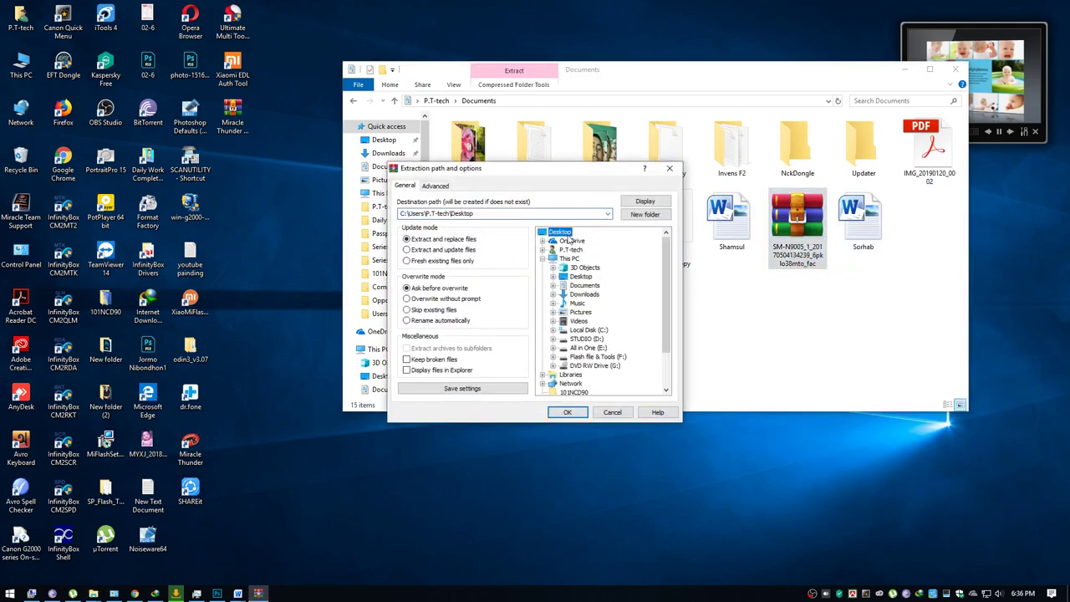
pyautogui.click(567, 412)
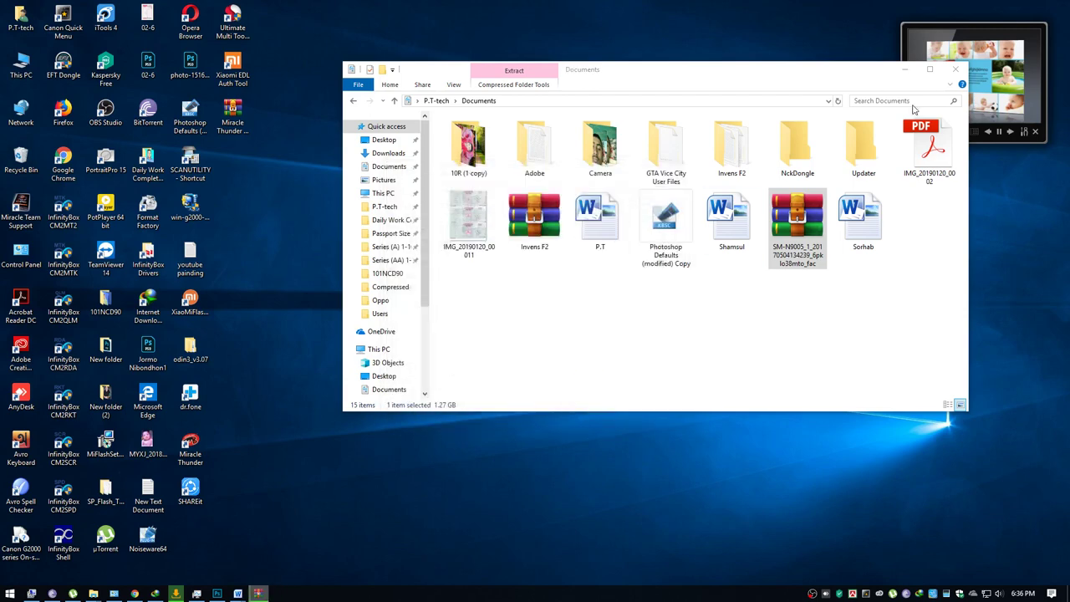
pyautogui.click(905, 69)
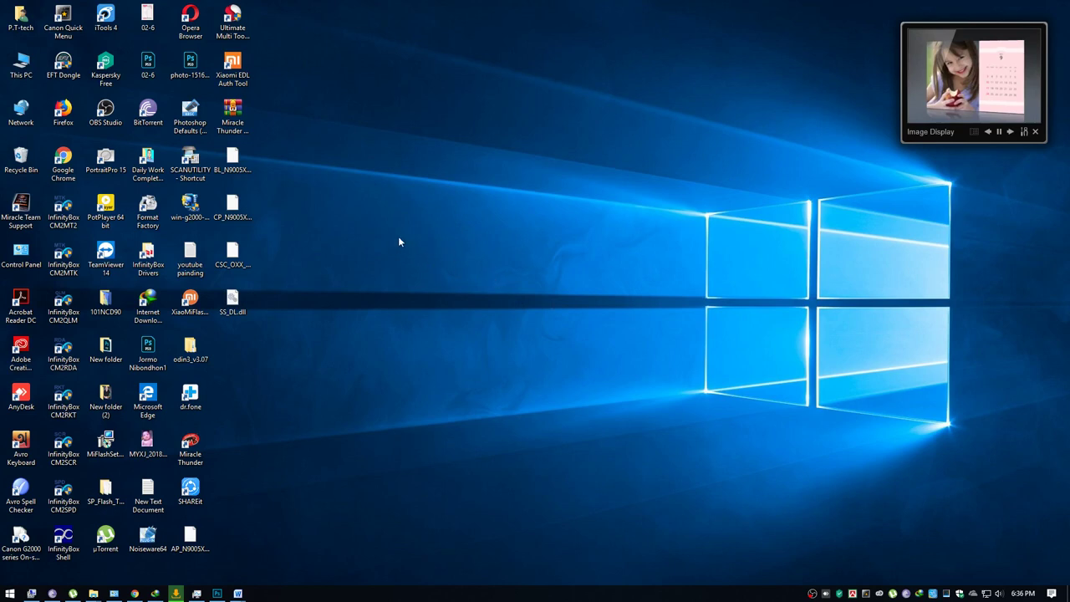
# Step: Move the extracted BL, CP, CSC, AP and SS_DL.dll files into the empty area of the desktop
pyautogui.moveTo(233, 166); pyautogui.dragTo(487, 207)
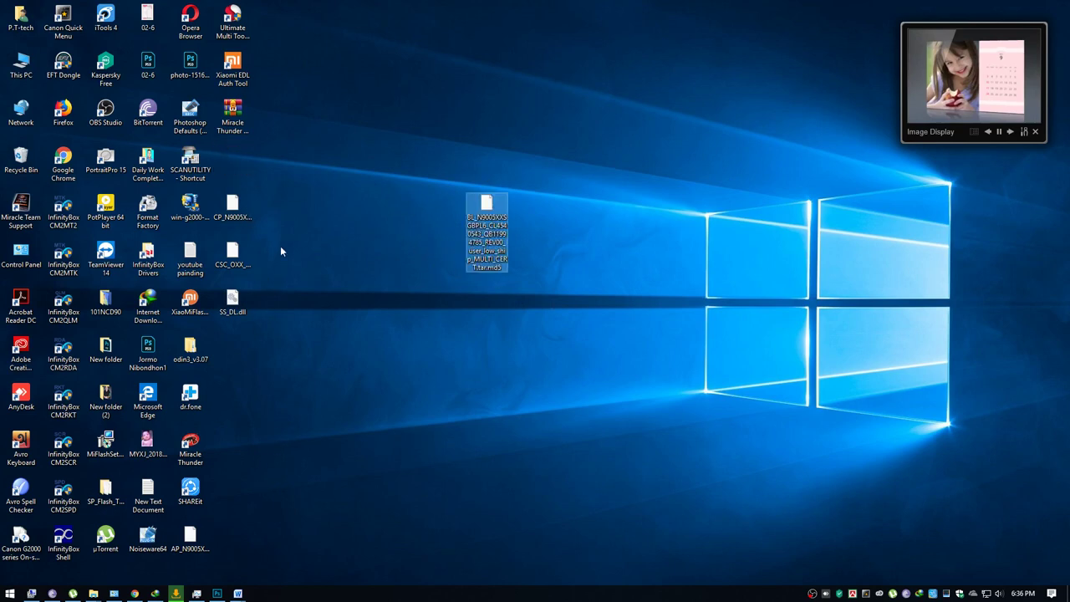
pyautogui.moveTo(232, 211); pyautogui.dragTo(528, 197)
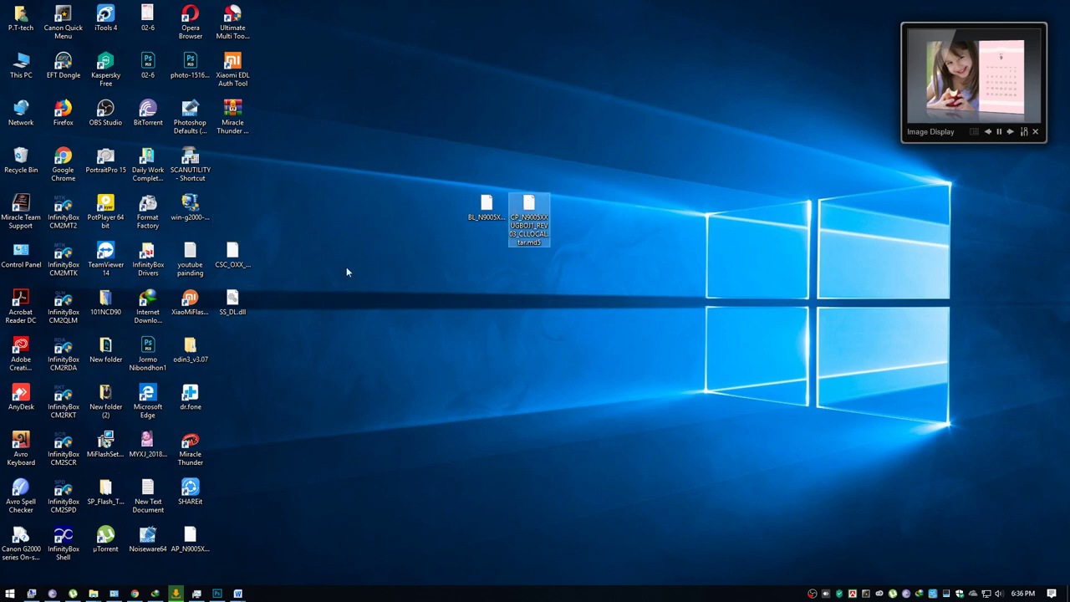
pyautogui.moveTo(232, 255); pyautogui.dragTo(573, 205)
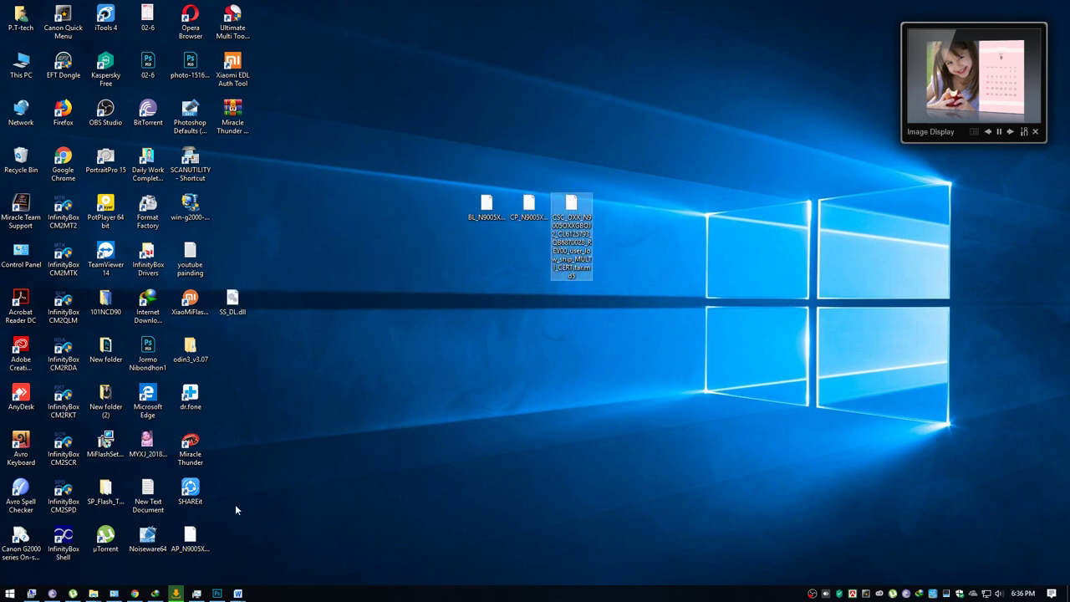
pyautogui.moveTo(191, 540); pyautogui.dragTo(572, 266)
pyautogui.moveTo(233, 301); pyautogui.dragTo(462, 256)
# Step: Delete the extracted BL, CP, CSC, AP and SS_DL.dll files from the desktop
pyautogui.rightClick(636, 169)
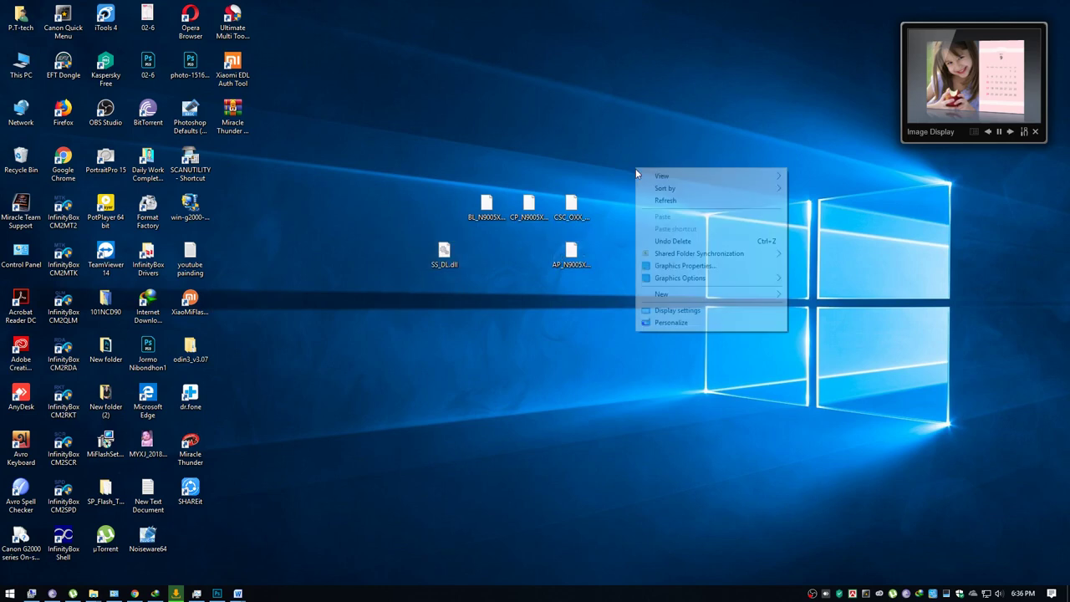
pyautogui.click(582, 175)
pyautogui.moveTo(607, 221); pyautogui.dragTo(377, 292)
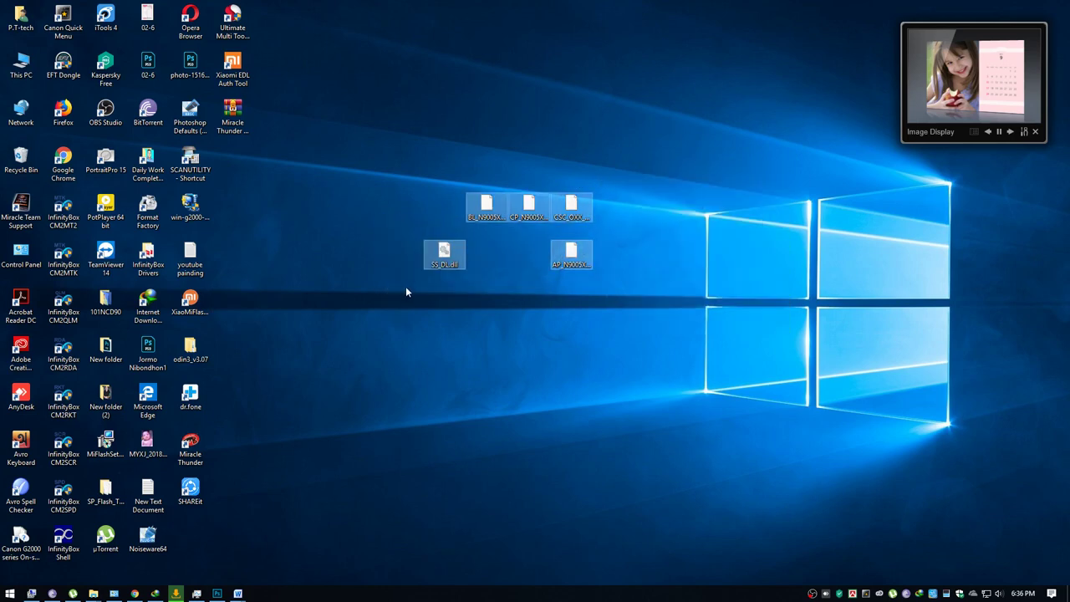
pyautogui.press('Delete')
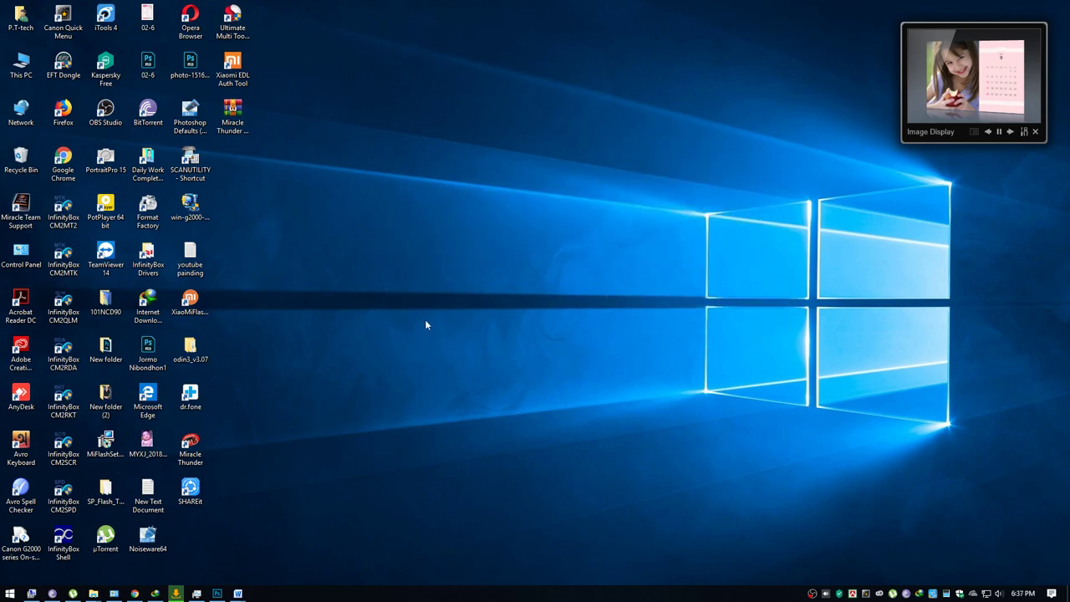
# Step: Extract the SM-N9005 firmware archive from Documents into its own folder on the Desktop and close the folder window
pyautogui.doubleClick(21, 15)
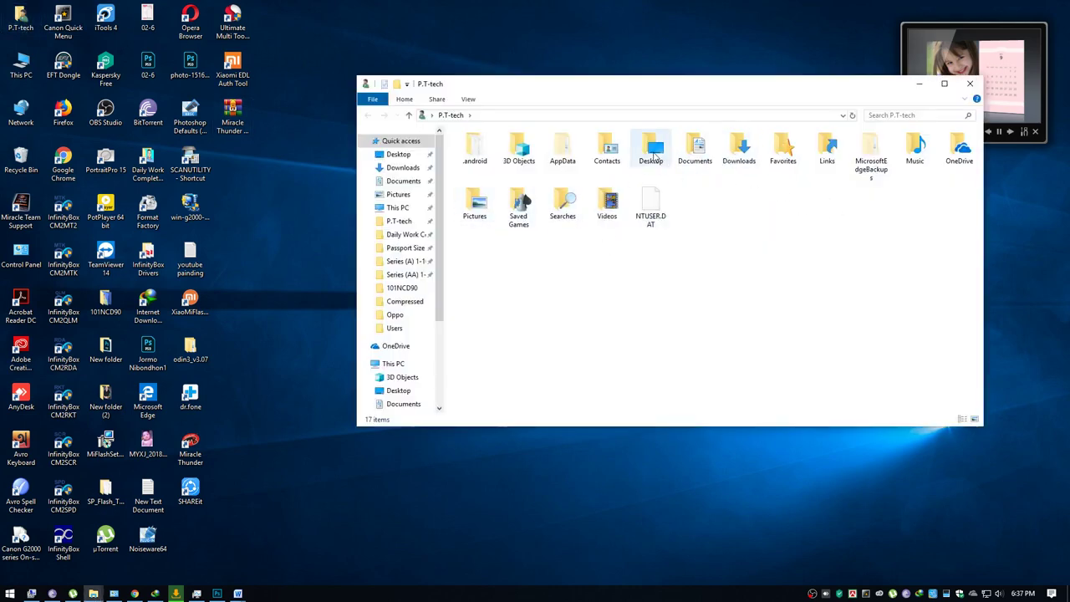
pyautogui.doubleClick(694, 149)
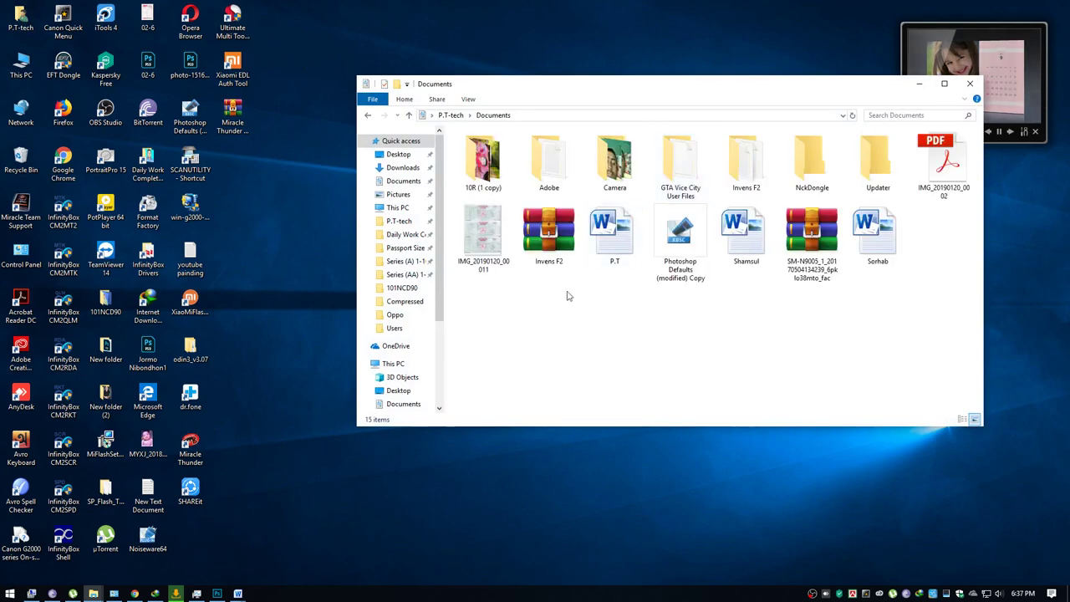
pyautogui.click(812, 242)
pyautogui.rightClick(819, 247)
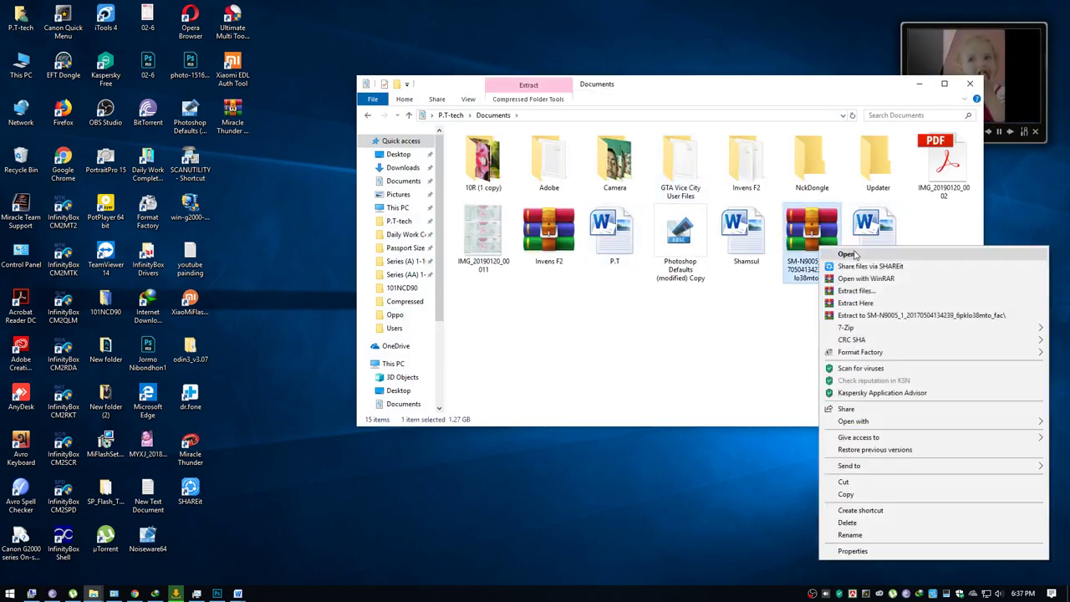
pyautogui.click(854, 290)
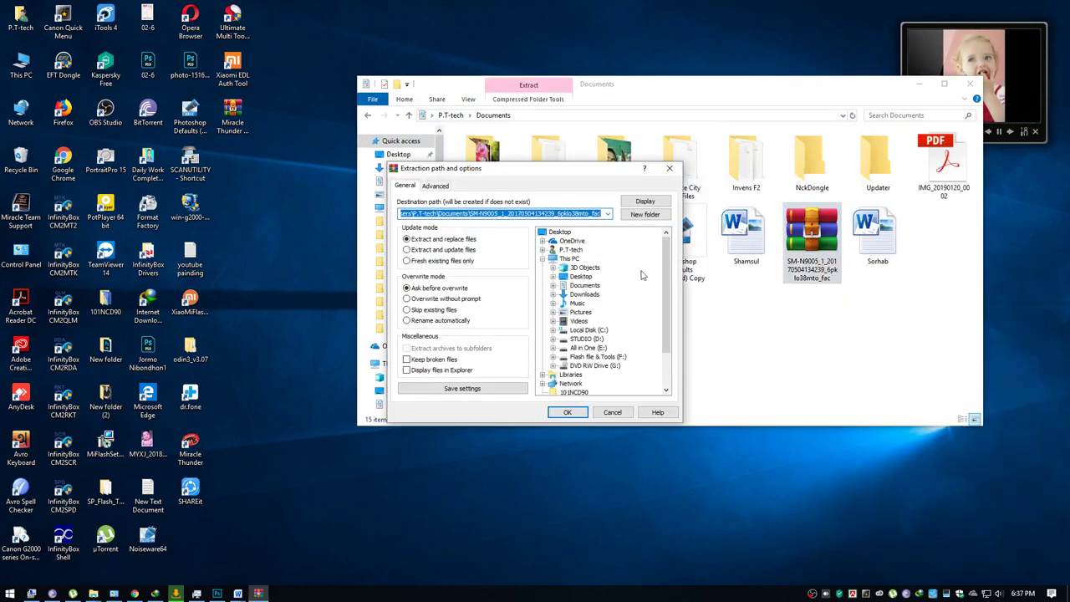
pyautogui.click(548, 232)
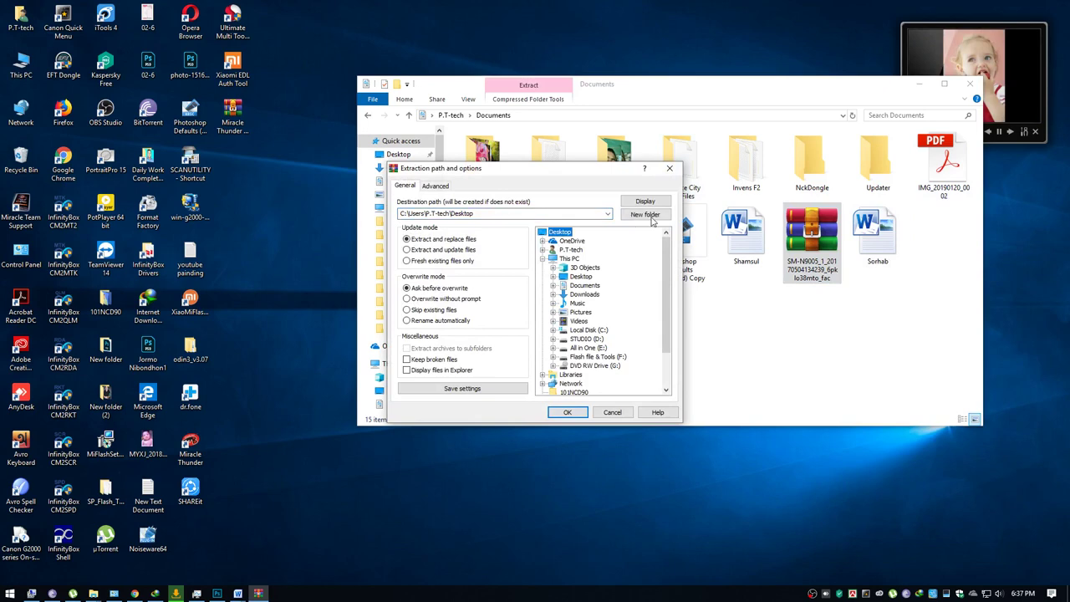
pyautogui.click(565, 413)
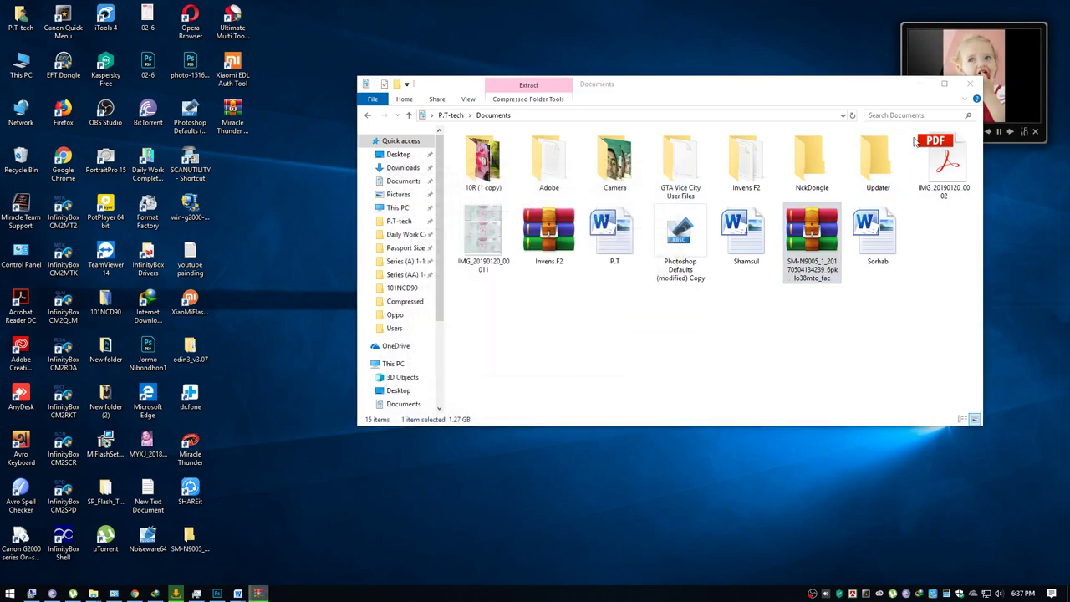
pyautogui.click(969, 84)
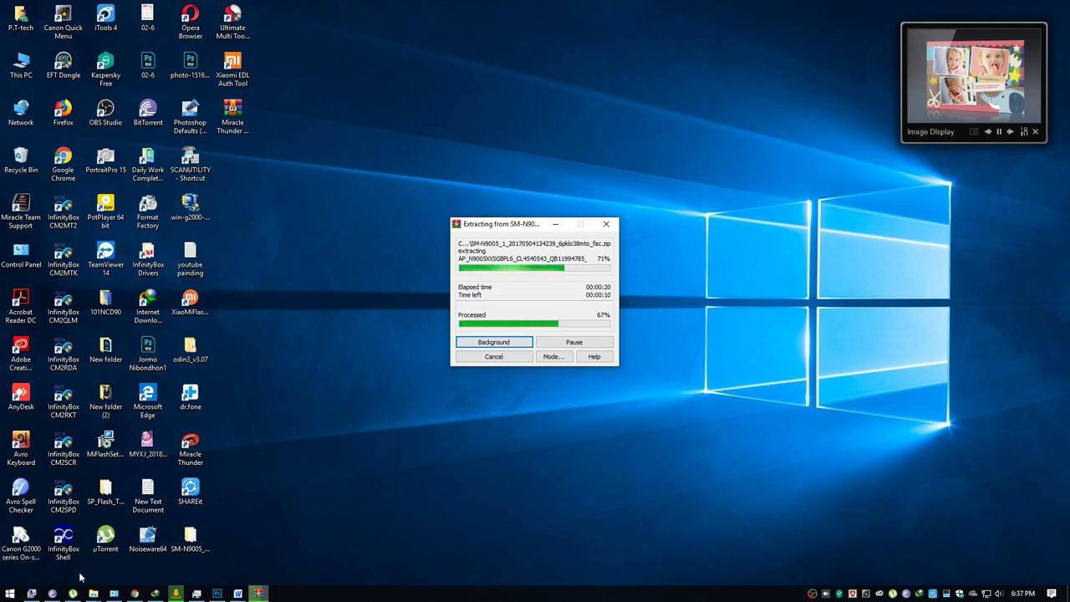
# Step: Check the CPU and Disk 2 (C:) performance in Task Manager during the extraction, and minimize it
pyautogui.click(196, 594)
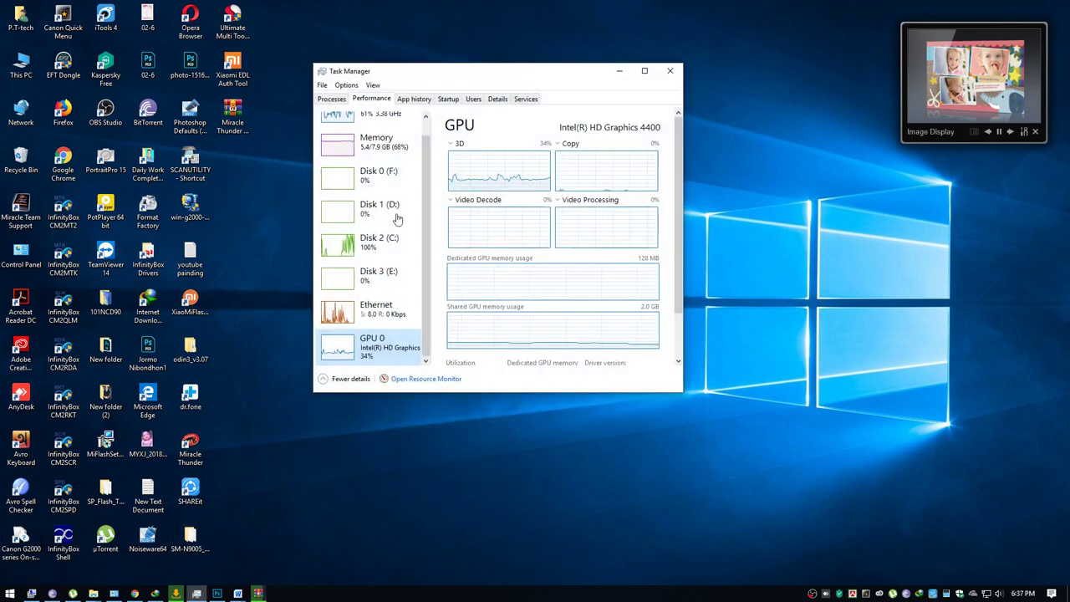
pyautogui.scroll(1, 389, 150)
pyautogui.click(372, 126)
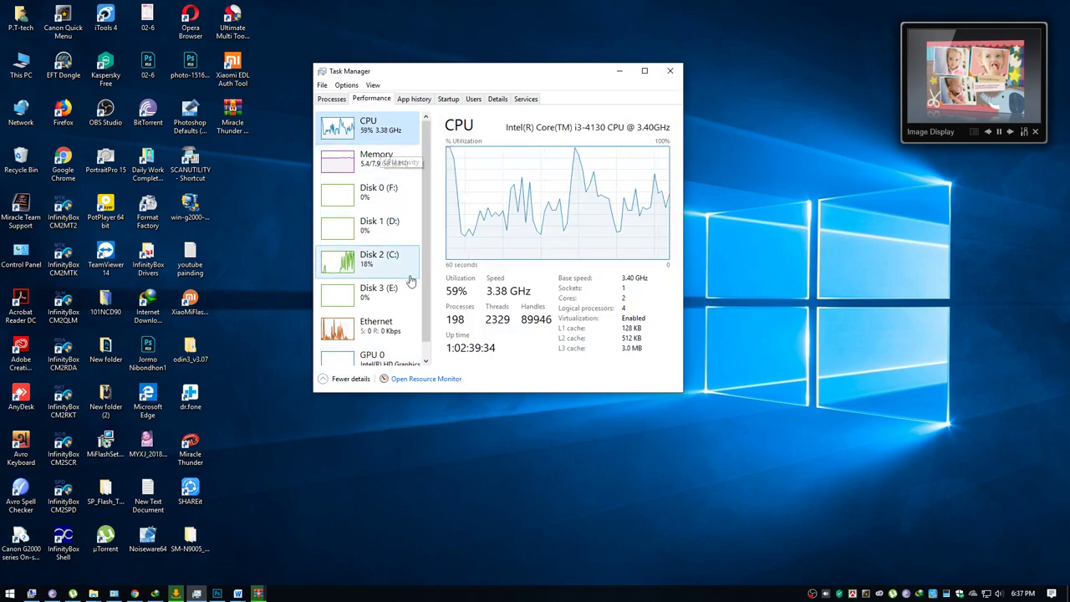
pyautogui.click(392, 266)
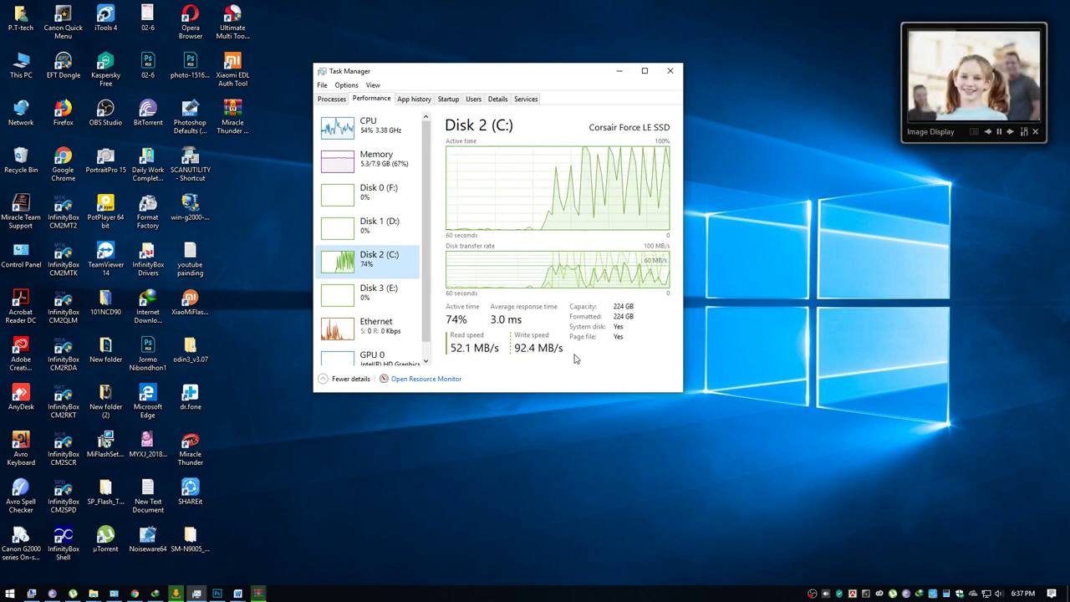
pyautogui.click(618, 74)
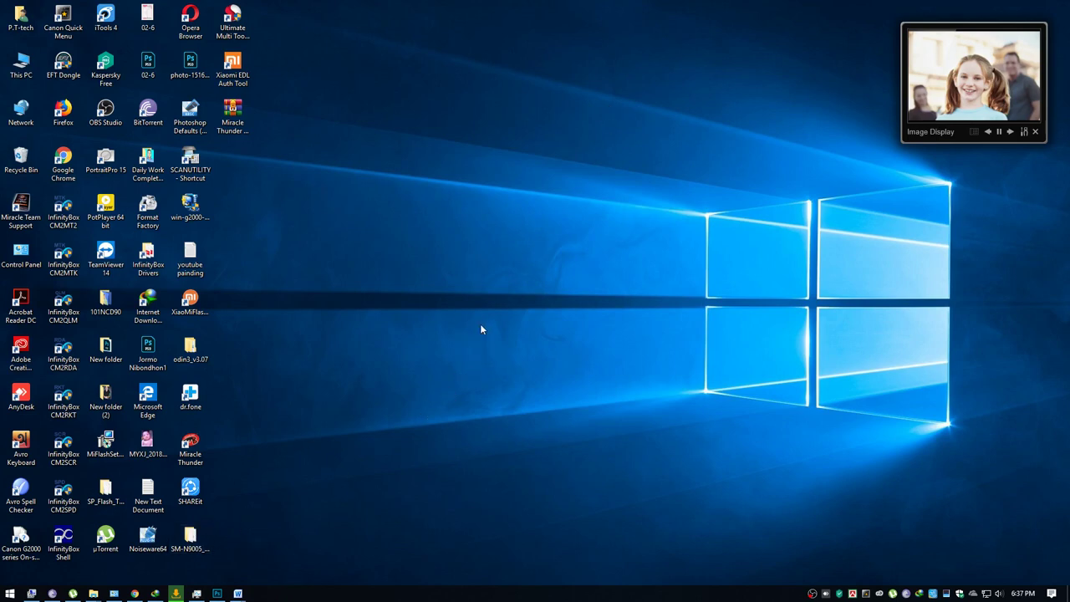
# Step: Move the extracted SM-N9005 folder and the odin3_v3.07 folder to the empty middle of the desktop, and glance at SamFirm
pyautogui.moveTo(189, 539); pyautogui.dragTo(486, 351)
pyautogui.moveTo(190, 349); pyautogui.dragTo(572, 357)
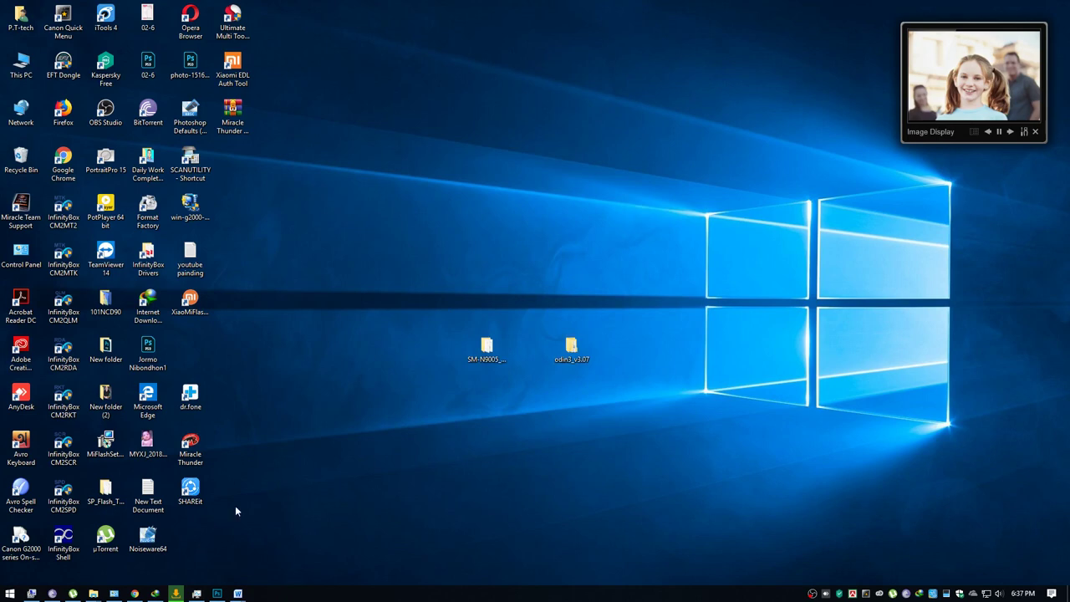
pyautogui.click(178, 593)
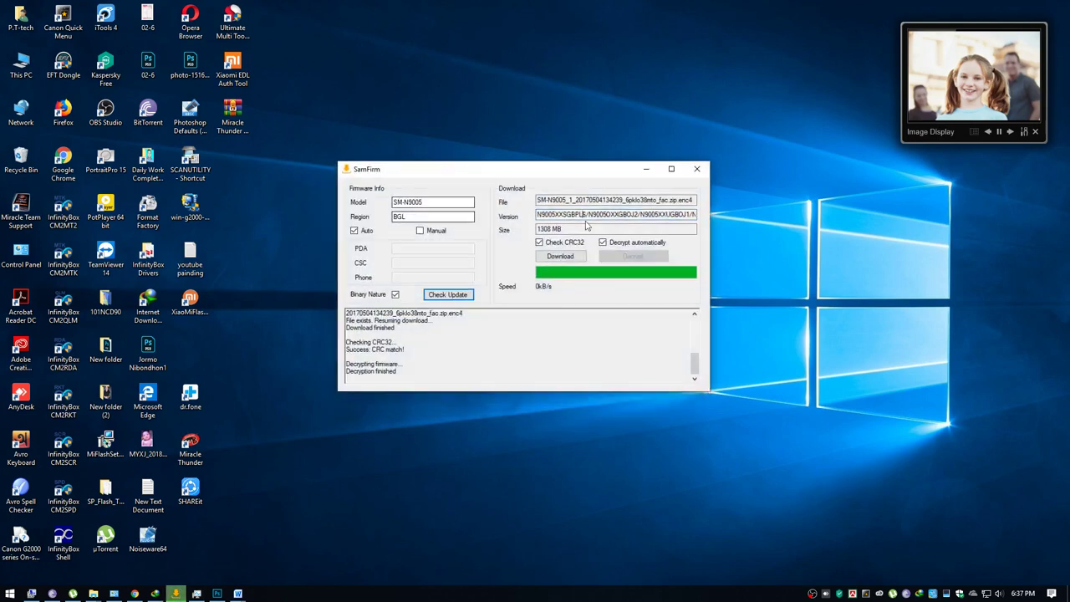
pyautogui.click(643, 169)
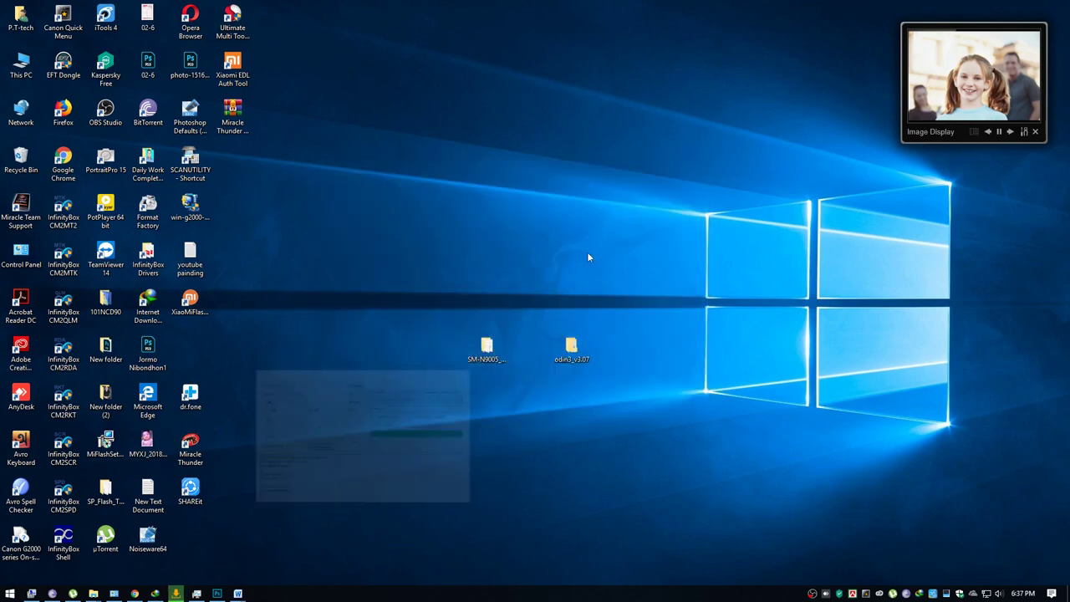
# Step: Launch Odin3-v3.07 from the nested odin3_v3.07 folder, look over its interface and exit it
pyautogui.doubleClick(572, 360)
pyautogui.doubleClick(535, 172)
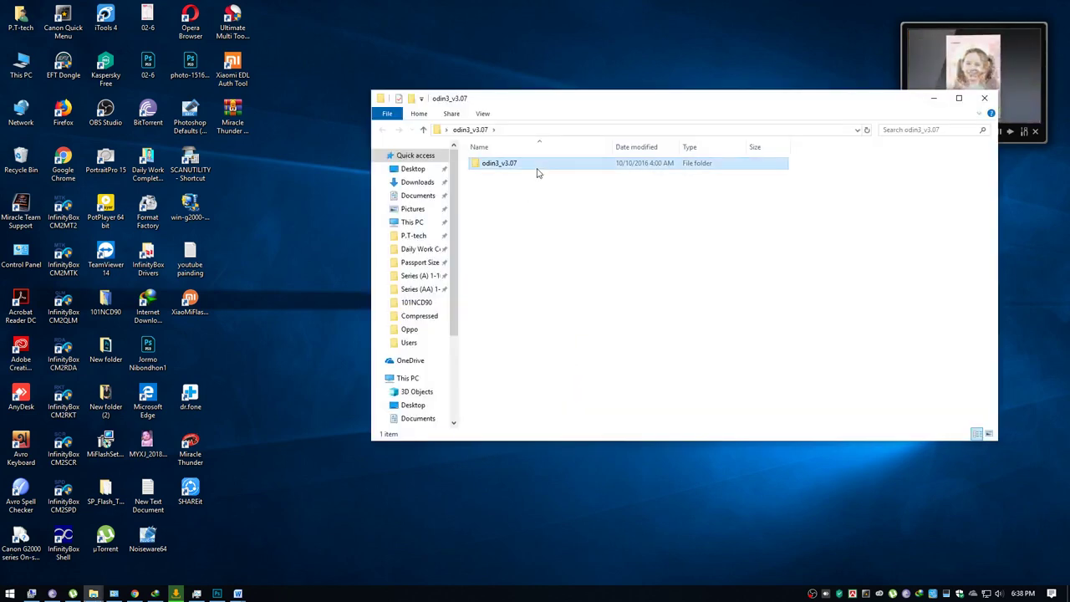
pyautogui.doubleClick(500, 187)
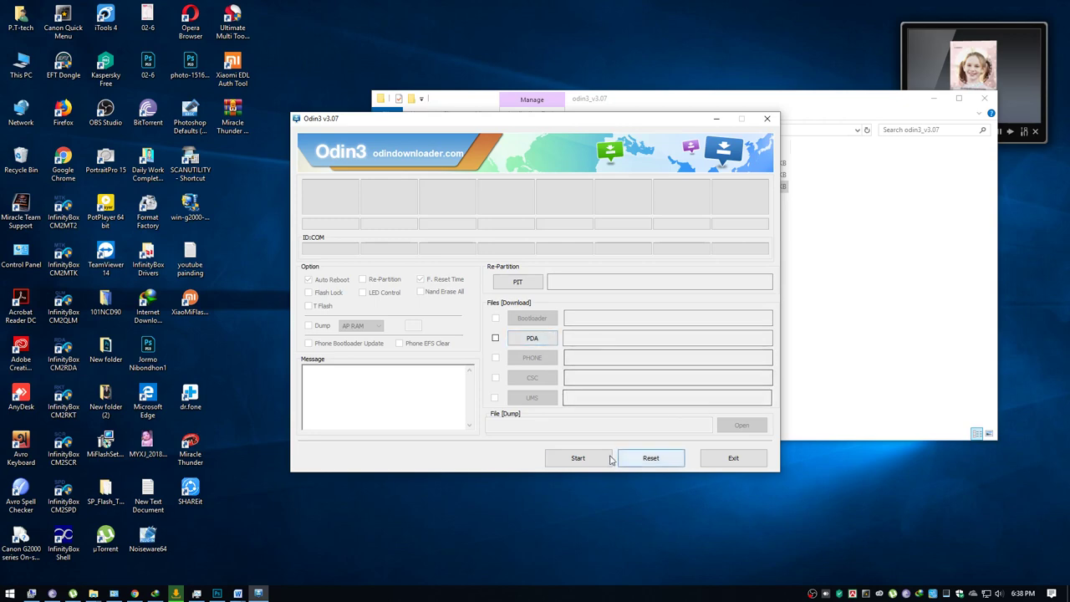
pyautogui.click(733, 459)
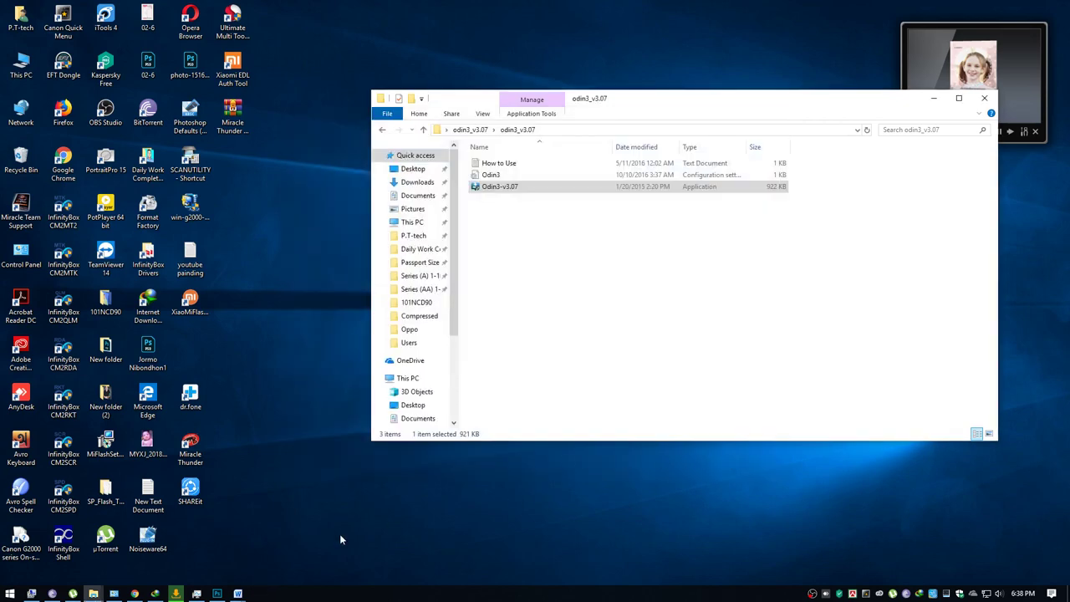
# Step: Switch to Chrome, search the Odin Downloader site for "odin 3.09" and open the Odin3 v3.09 page
pyautogui.click(133, 594)
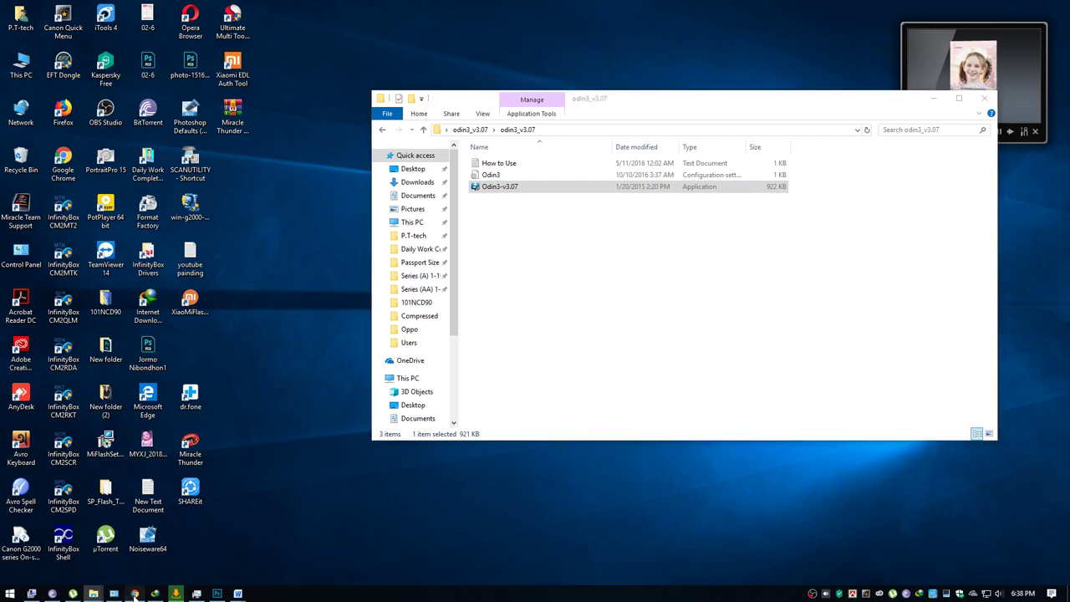
pyautogui.scroll(8, 569, 234)
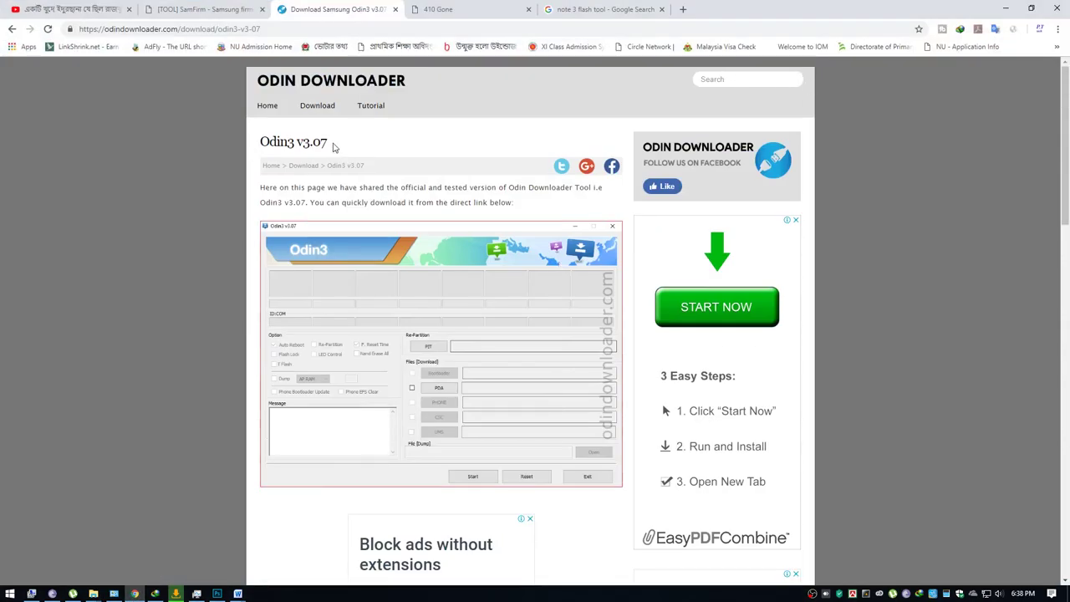
pyautogui.click(715, 79)
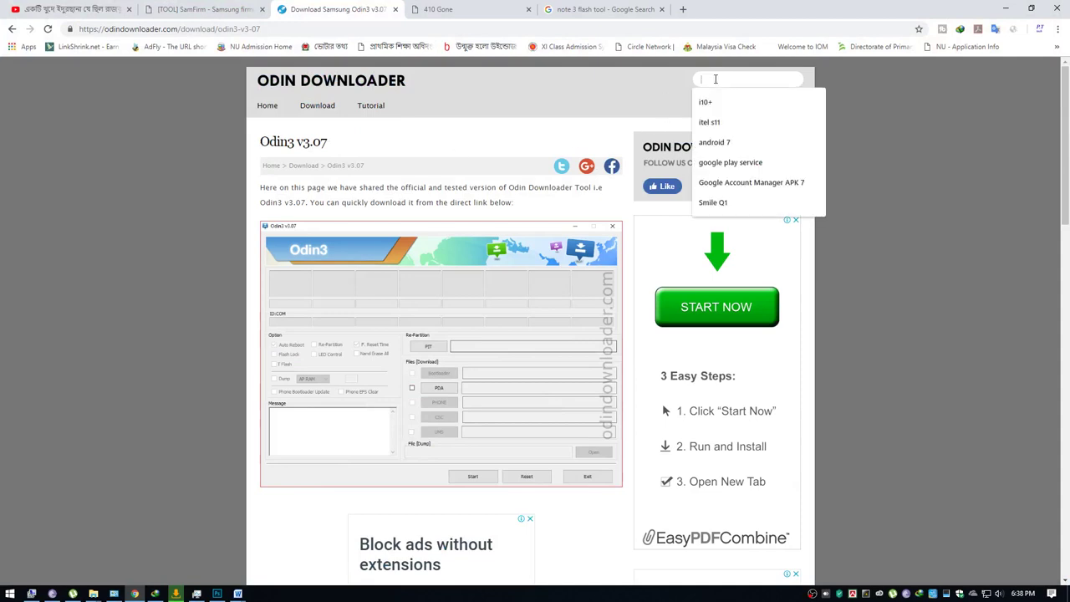
pyautogui.write('odin 3 1')
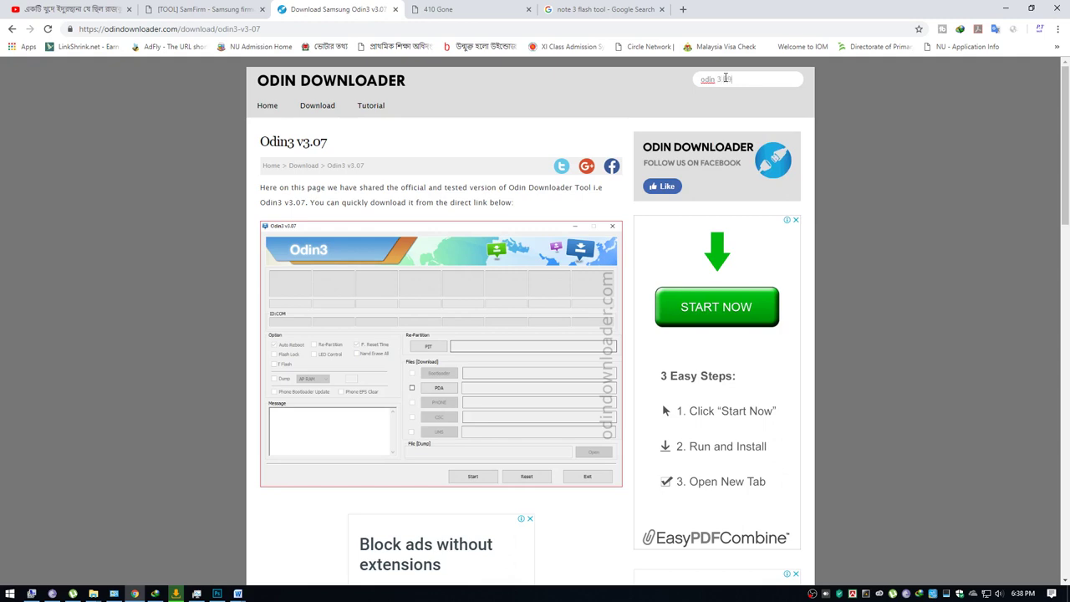
pyautogui.press('Return')
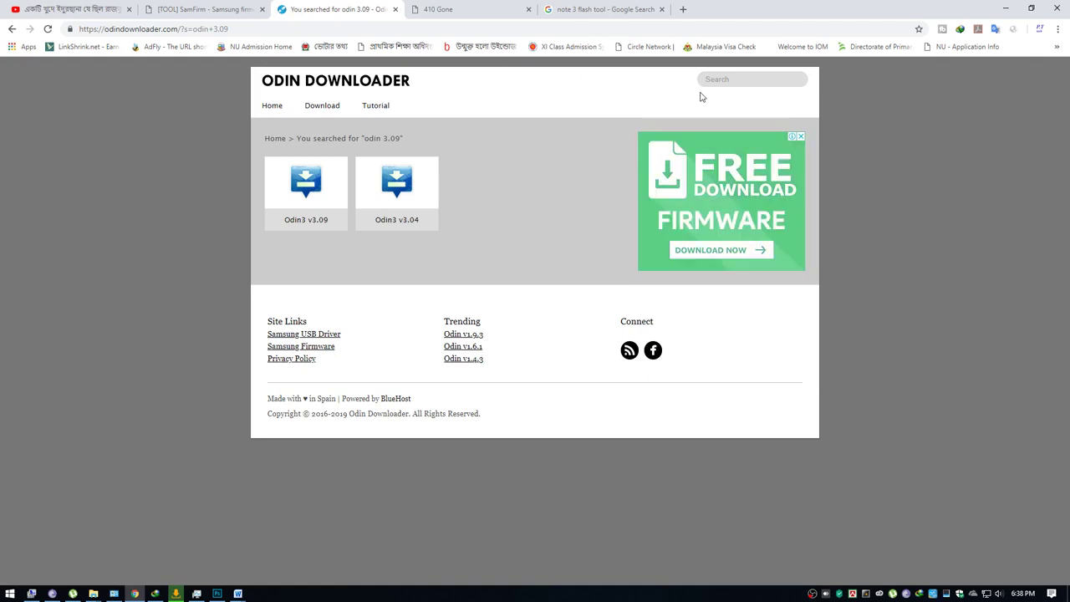
pyautogui.click(314, 209)
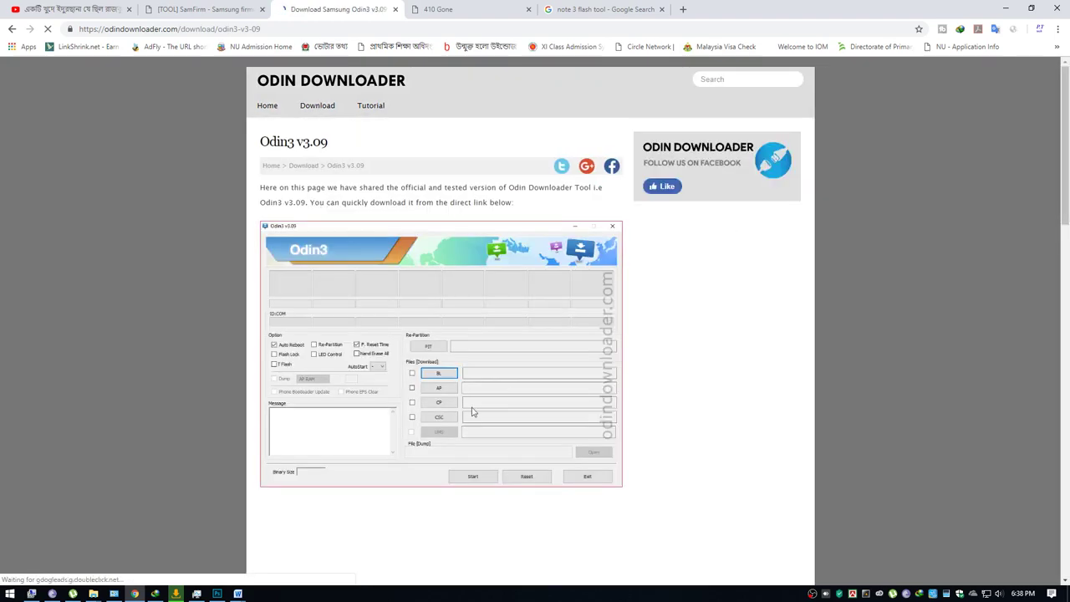
# Step: Download odin3_v3.09.zip to the Compressed downloads folder and minimize the browser
pyautogui.scroll(-3, 508, 395)
pyautogui.scroll(-3, 526, 414)
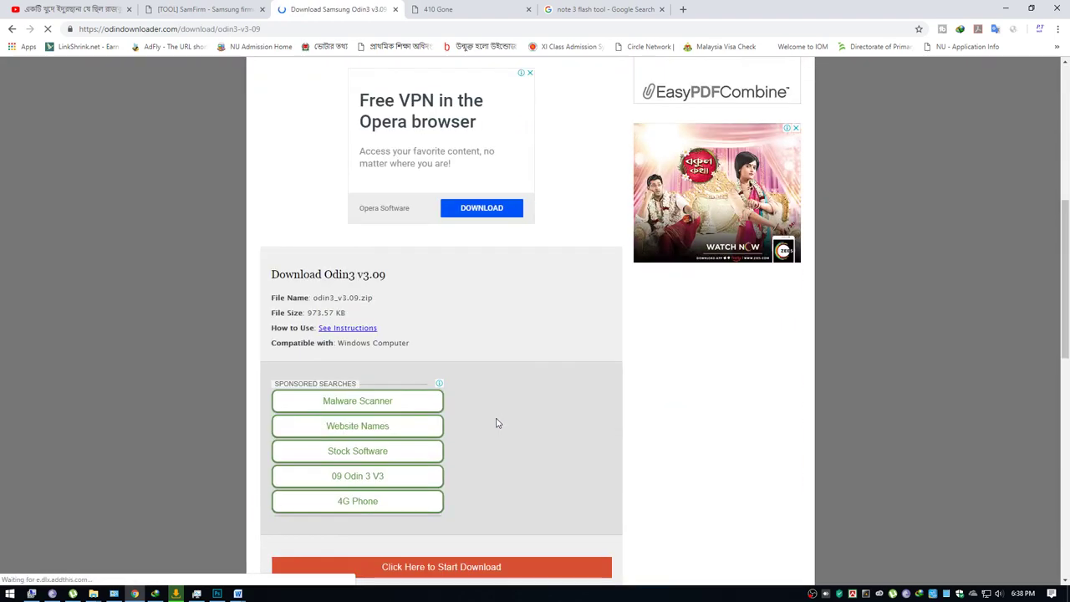
pyautogui.scroll(-3, 573, 407)
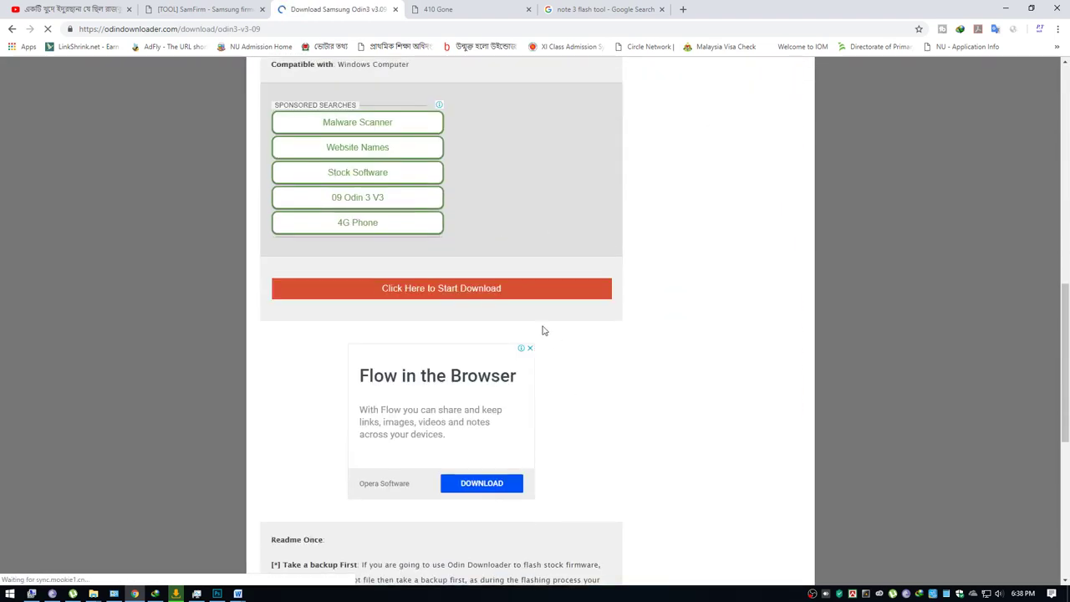
pyautogui.click(489, 290)
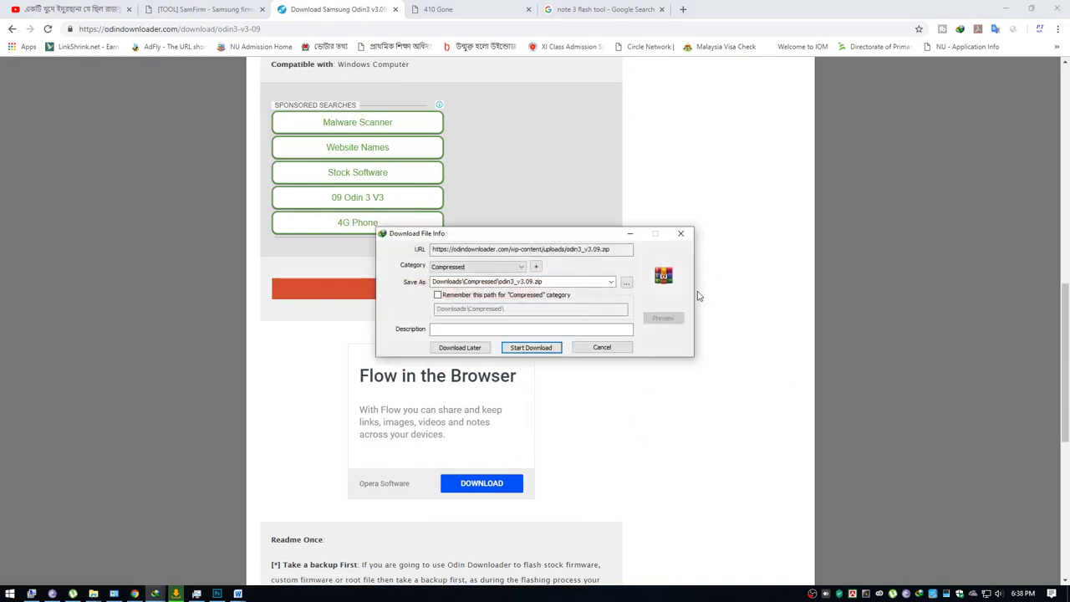
pyautogui.press('Return')
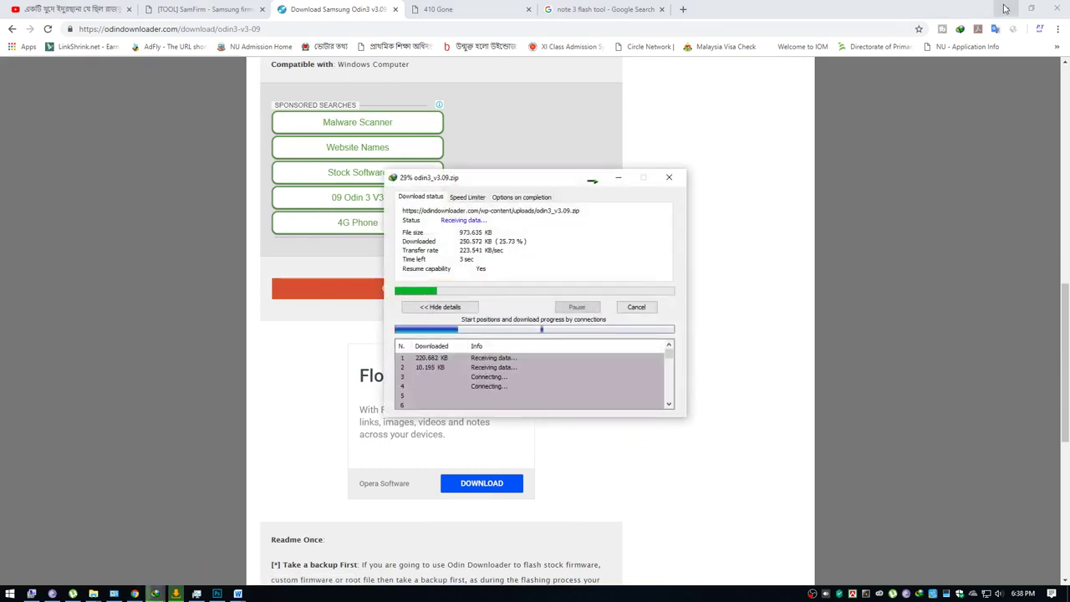
pyautogui.press('super+Down')
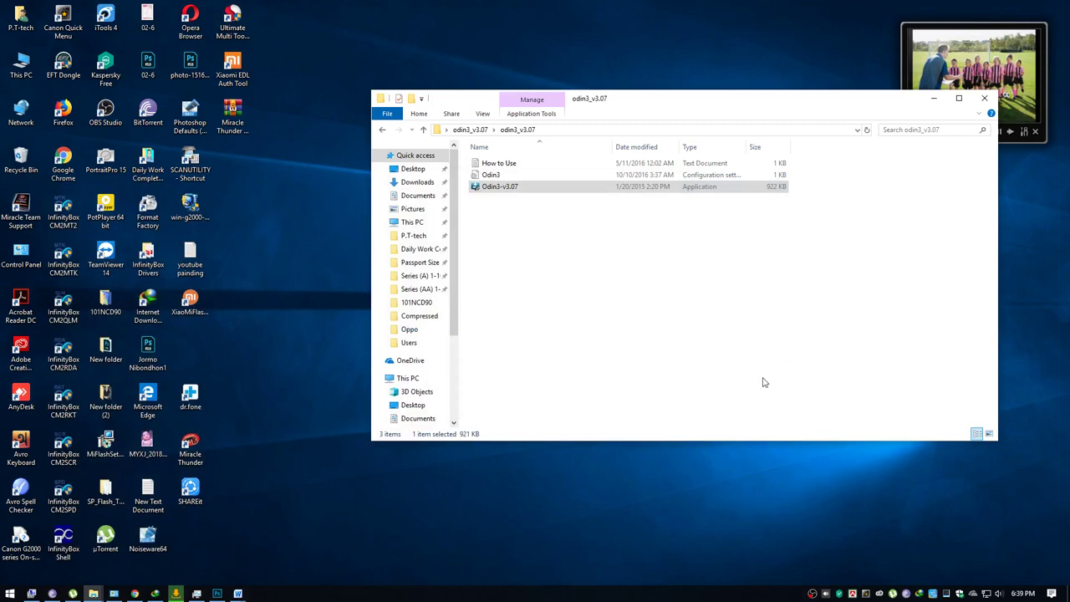
# Step: Switch to Internet Download Manager and open the folder containing the downloaded odin3_v3.09.zip
pyautogui.doubleClick(919, 593)
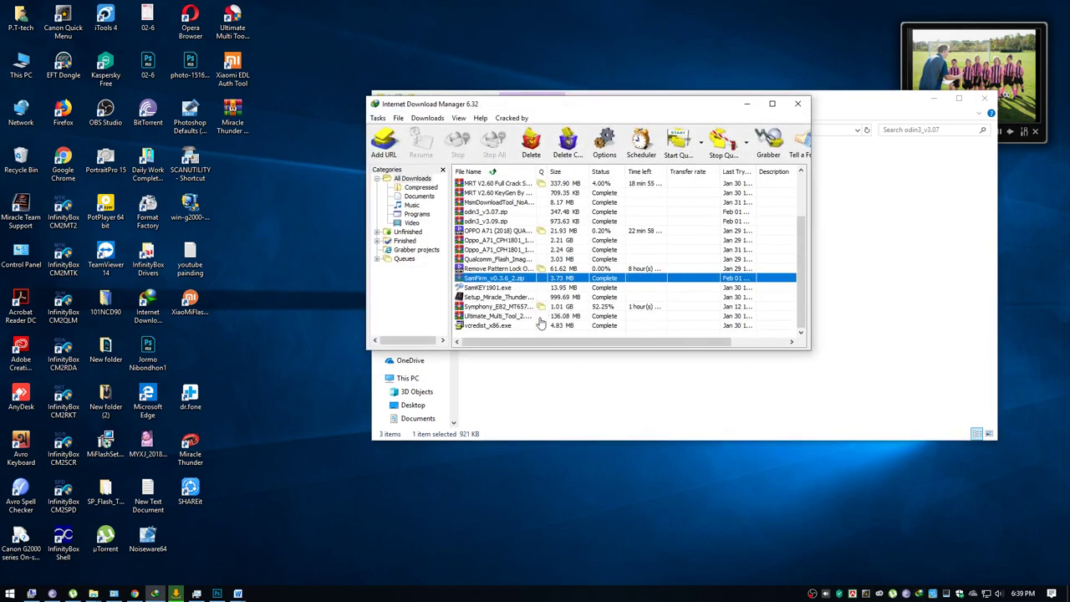
pyautogui.scroll(2, 541, 323)
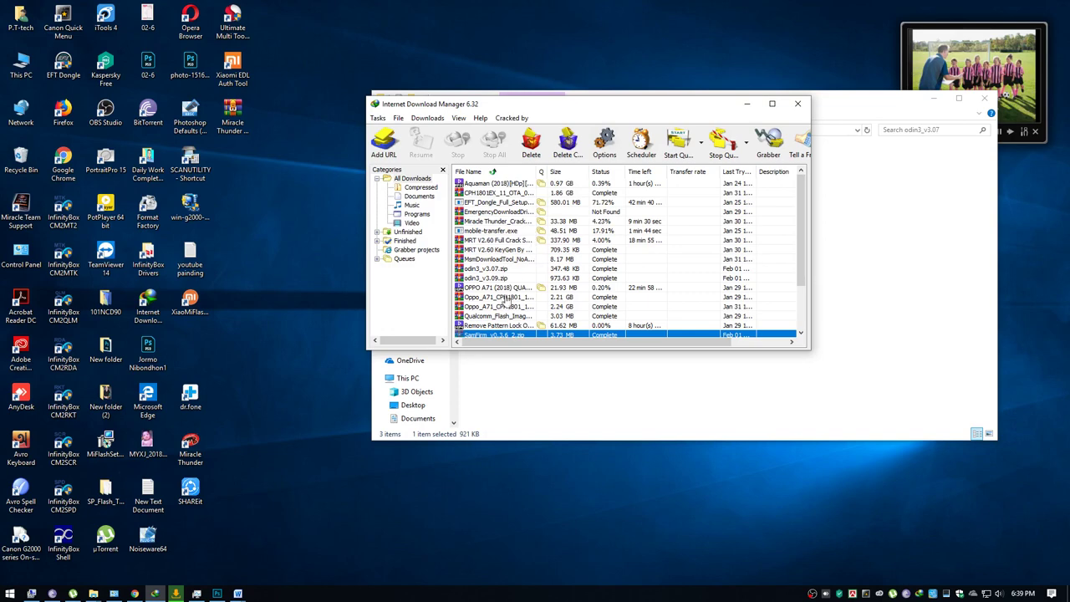
pyautogui.rightClick(502, 278)
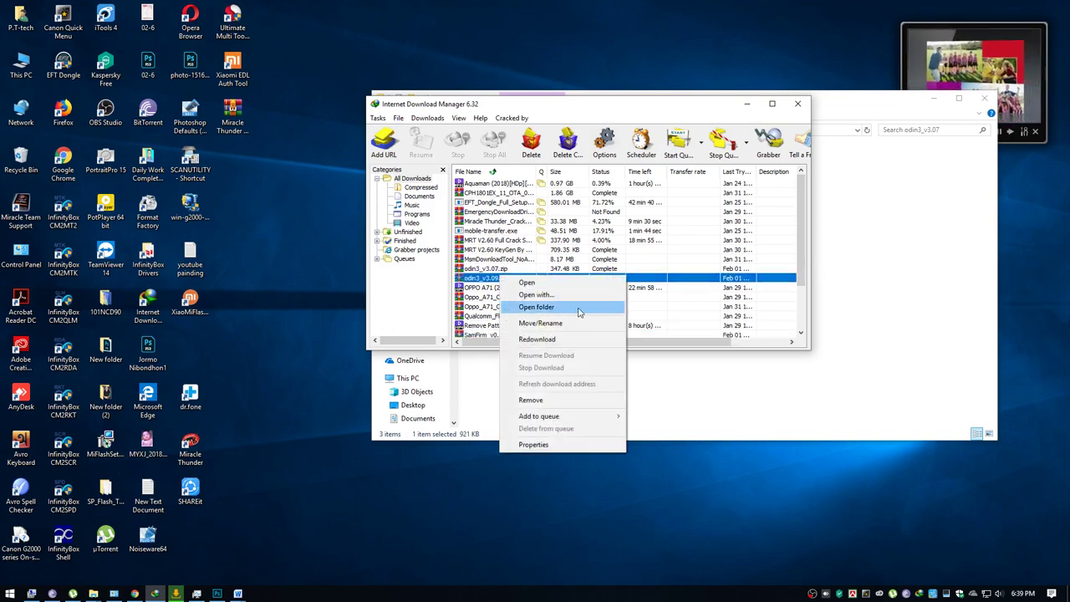
pyautogui.click(579, 312)
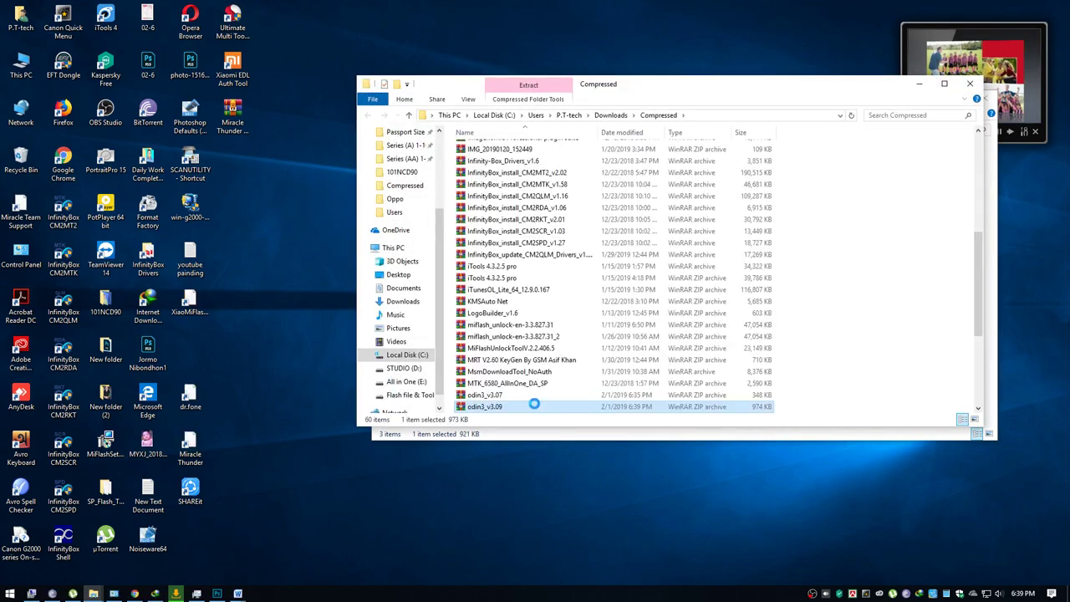
# Step: Extract the odin3_v3.09 archive into a new odin3_v3.09 folder on the Desktop and close the open windows
pyautogui.rightClick(510, 407)
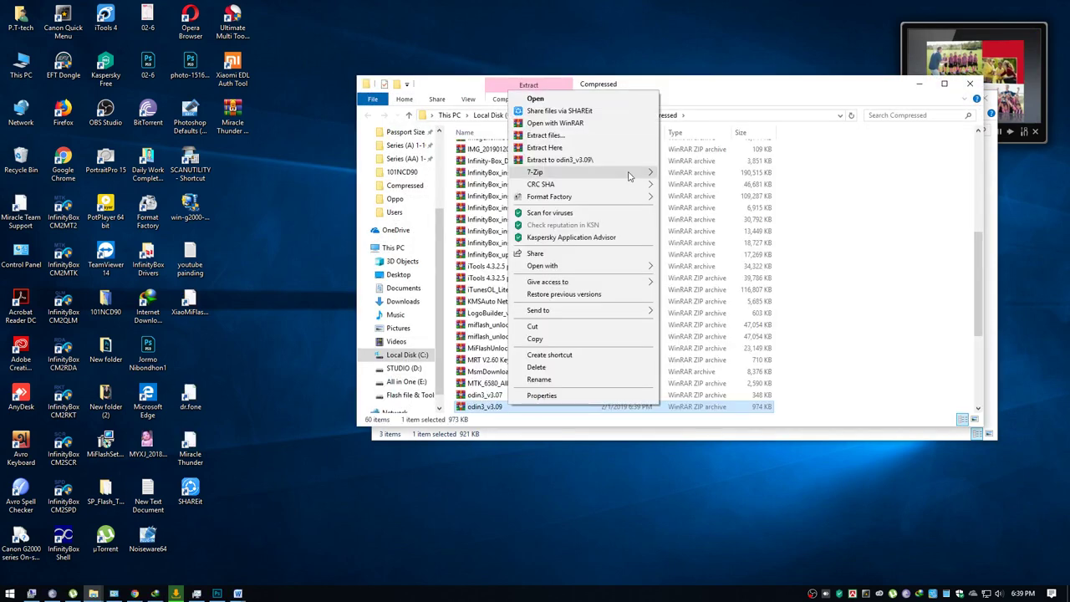
pyautogui.click(545, 135)
pyautogui.click(645, 214)
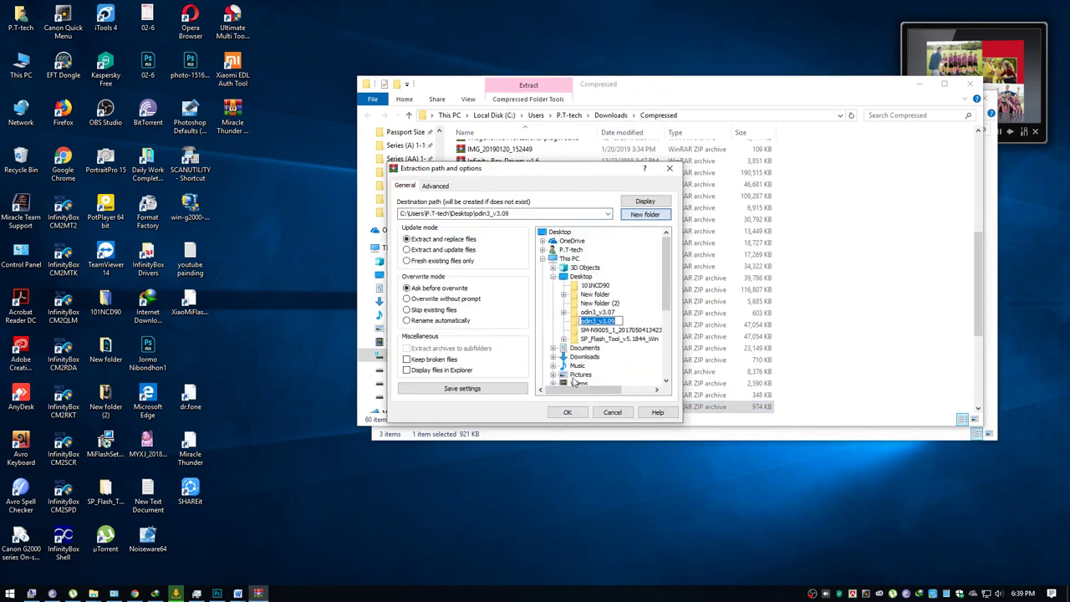
pyautogui.click(567, 412)
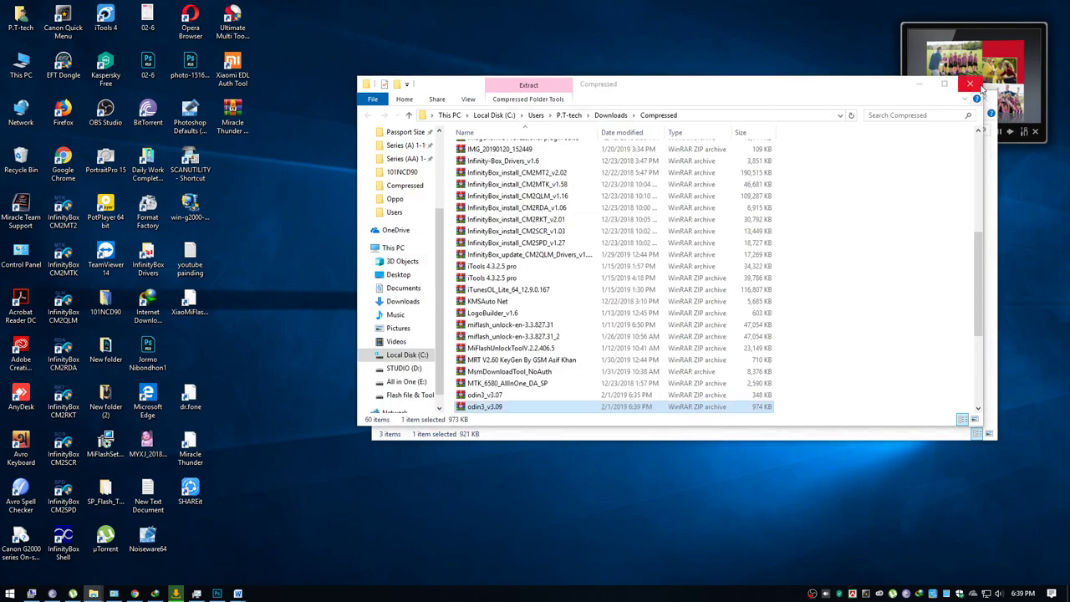
pyautogui.click(797, 103)
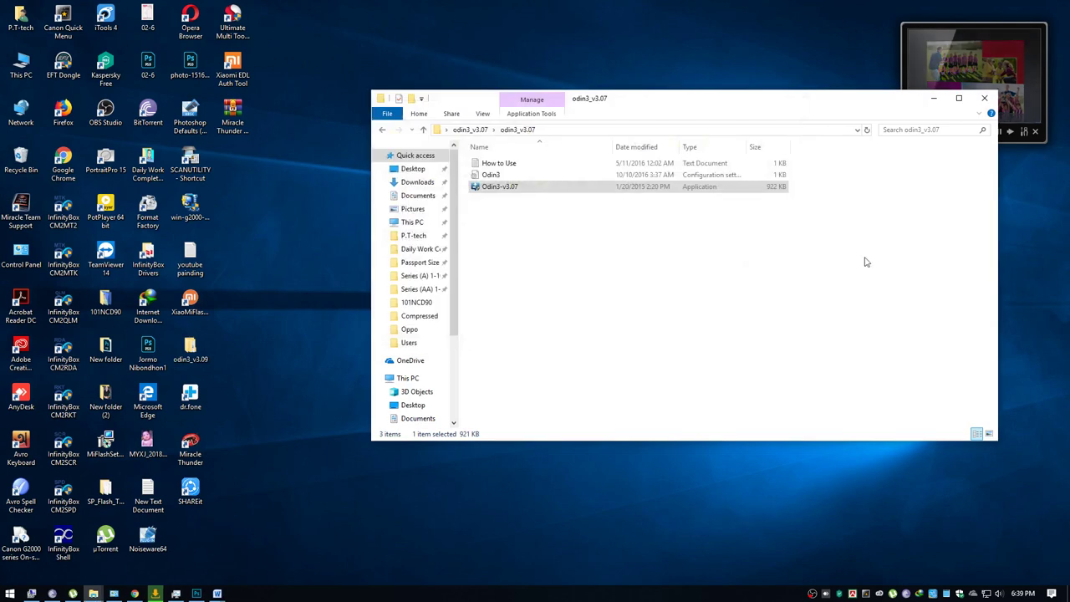
pyautogui.click(984, 98)
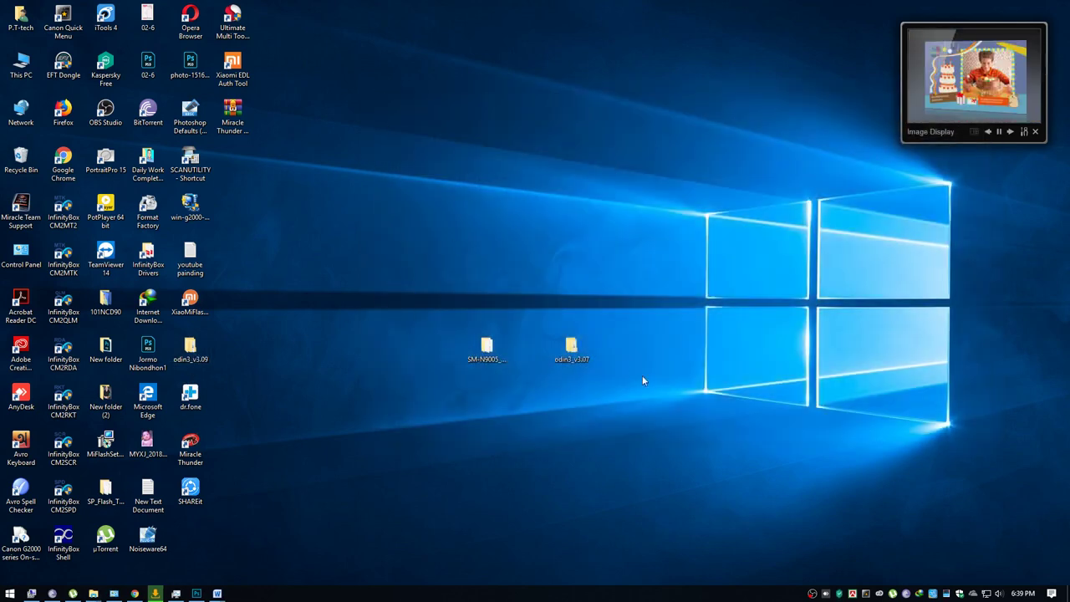
# Step: Delete the odin3_v3.07 folder from the desktop and move the odin3_v3.09 folder beside the SM-N9005 folder
pyautogui.click(575, 351)
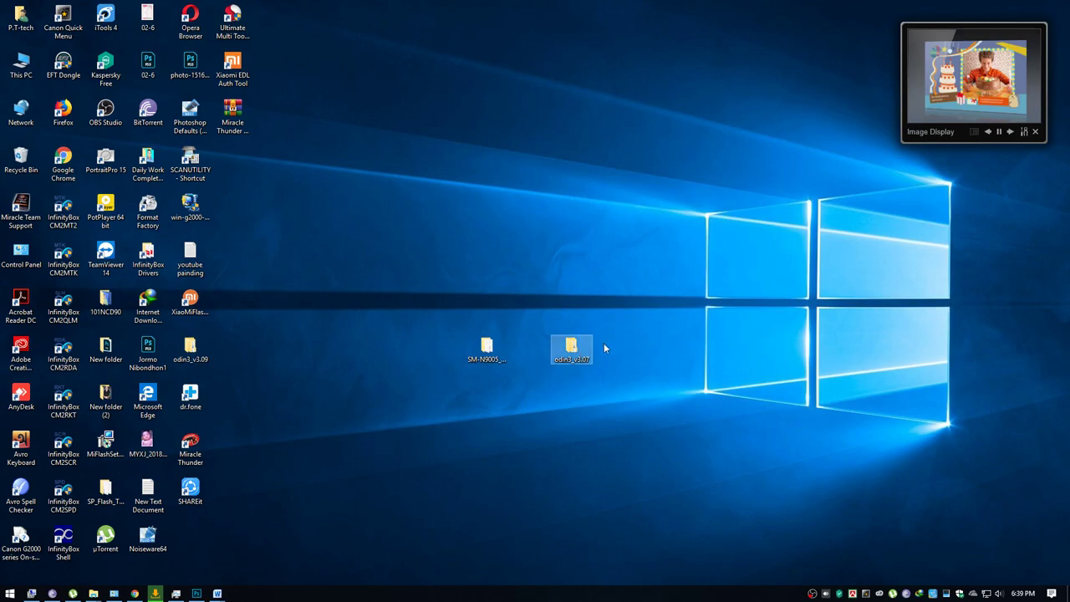
pyautogui.press('Delete')
pyautogui.moveTo(190, 350); pyautogui.dragTo(513, 357)
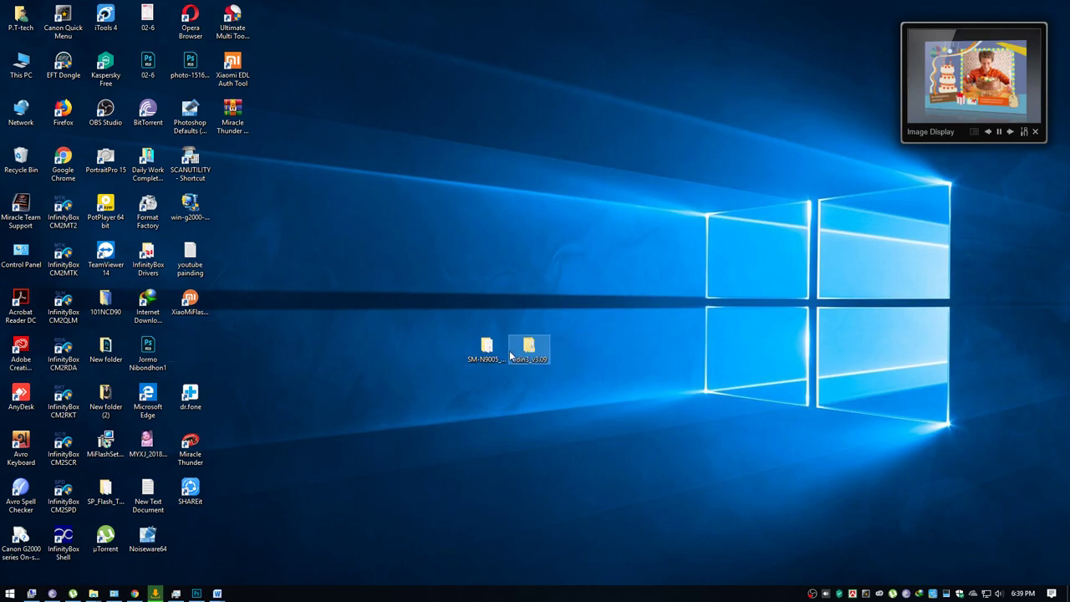
# Step: Launch the Odin3 v3.09 application from the nested odin3_v3.09 folder
pyautogui.doubleClick(532, 360)
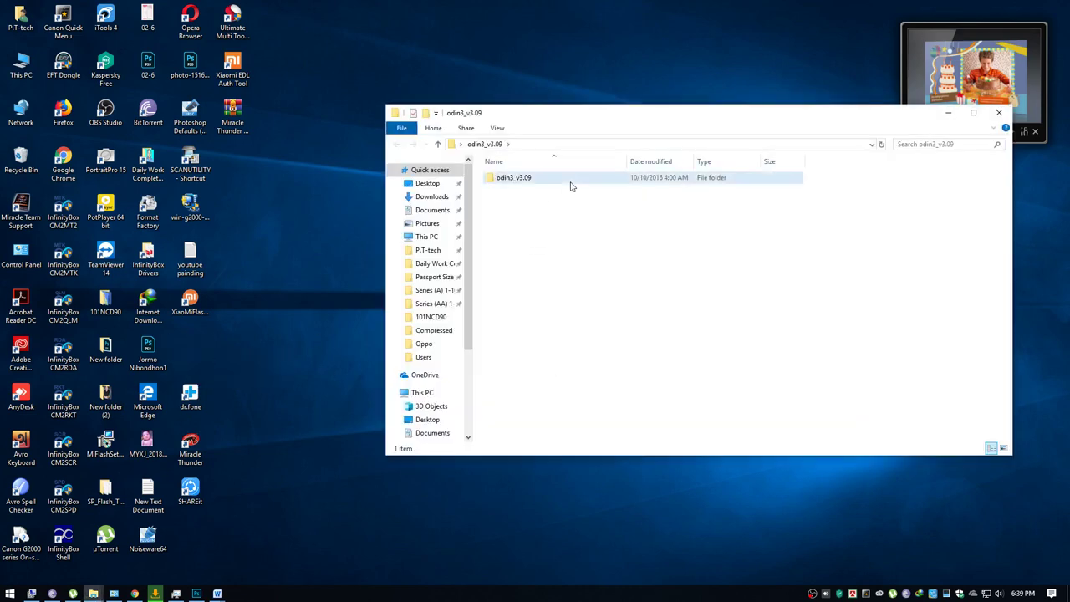
pyautogui.doubleClick(569, 181)
pyautogui.doubleClick(535, 189)
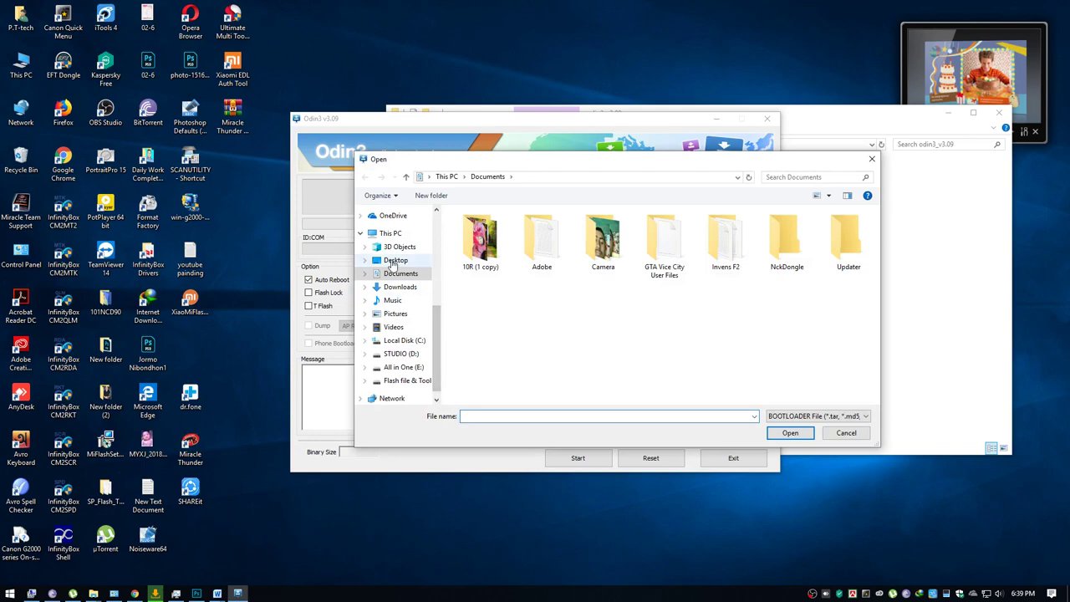
# Step: Load the BL_N9005XXSGBPL6 firmware file from the SM-N9005 folder on the Desktop as the BL file
pyautogui.click(391, 260)
pyautogui.doubleClick(732, 264)
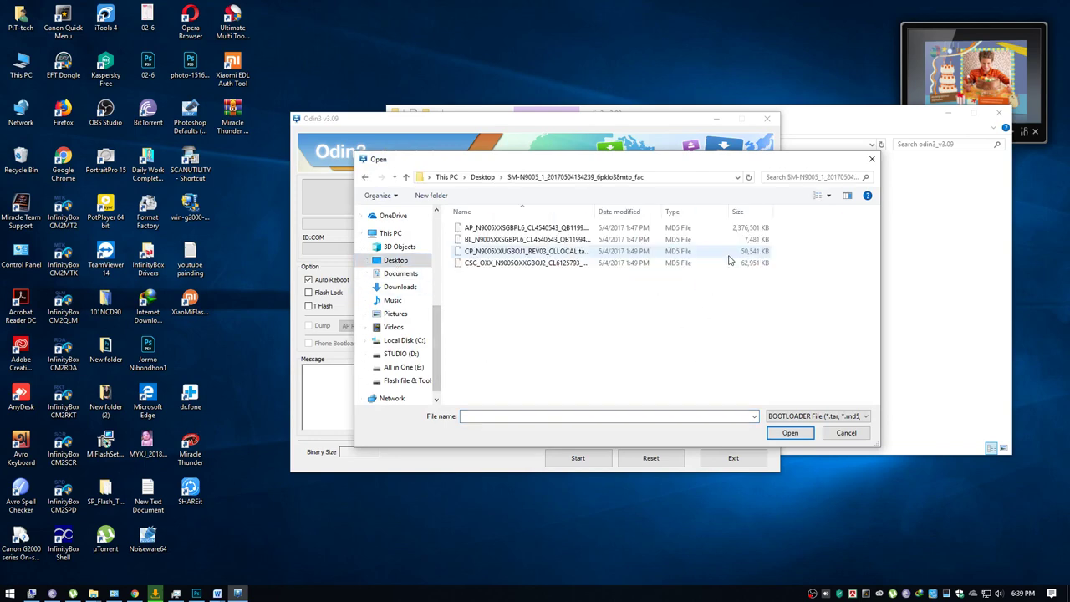
pyautogui.moveTo(589, 163); pyautogui.dragTo(547, 190)
pyautogui.doubleClick(486, 267)
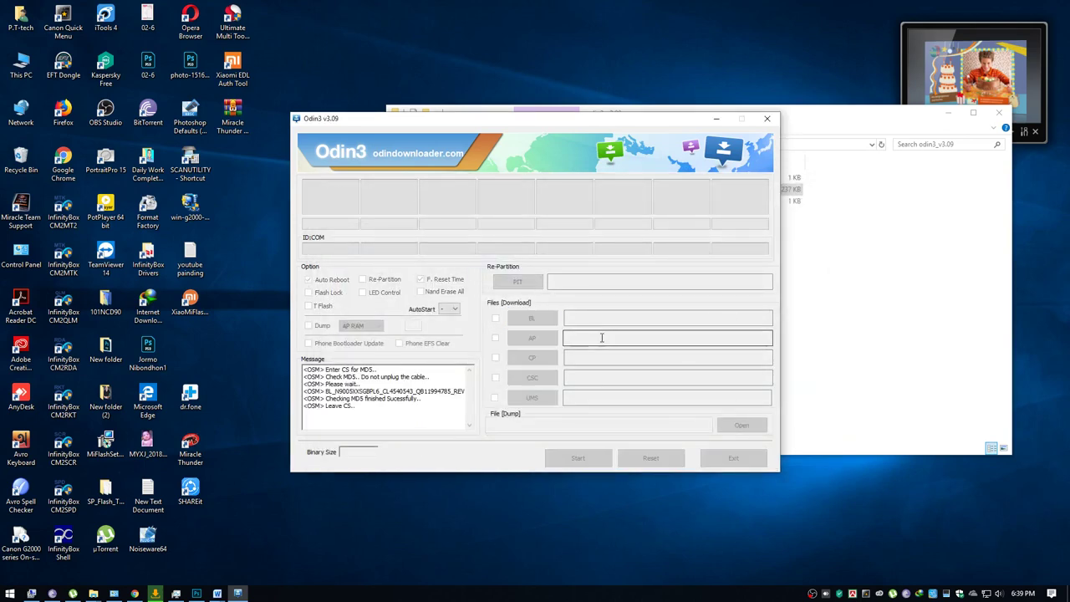
# Step: Load the AP_N9005XXSGBPL6 firmware file from the SM-N9005 folder as the AP file
pyautogui.click(541, 340)
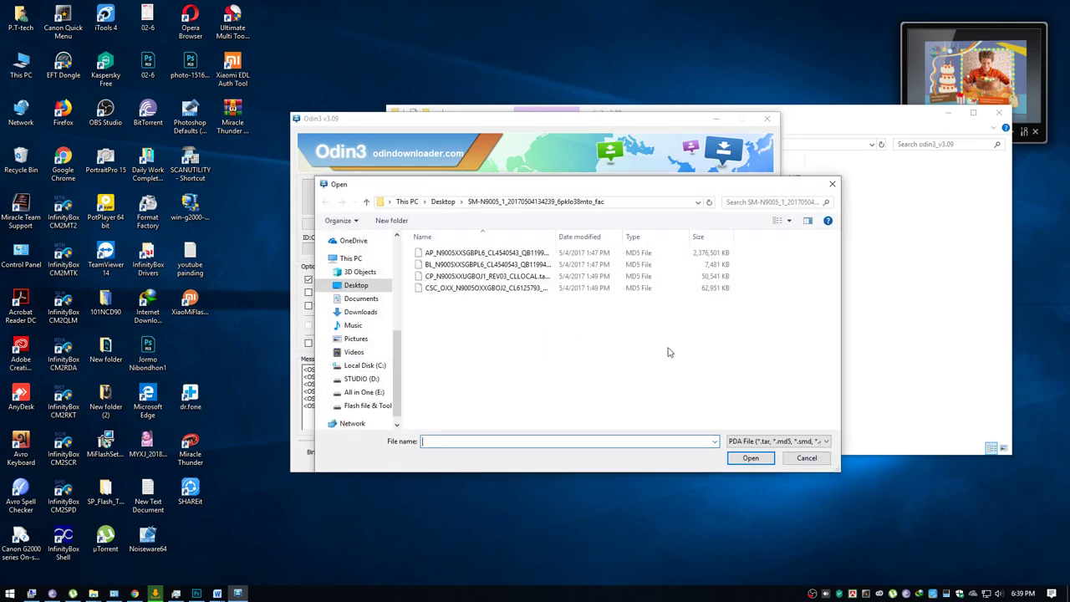
pyautogui.doubleClick(485, 252)
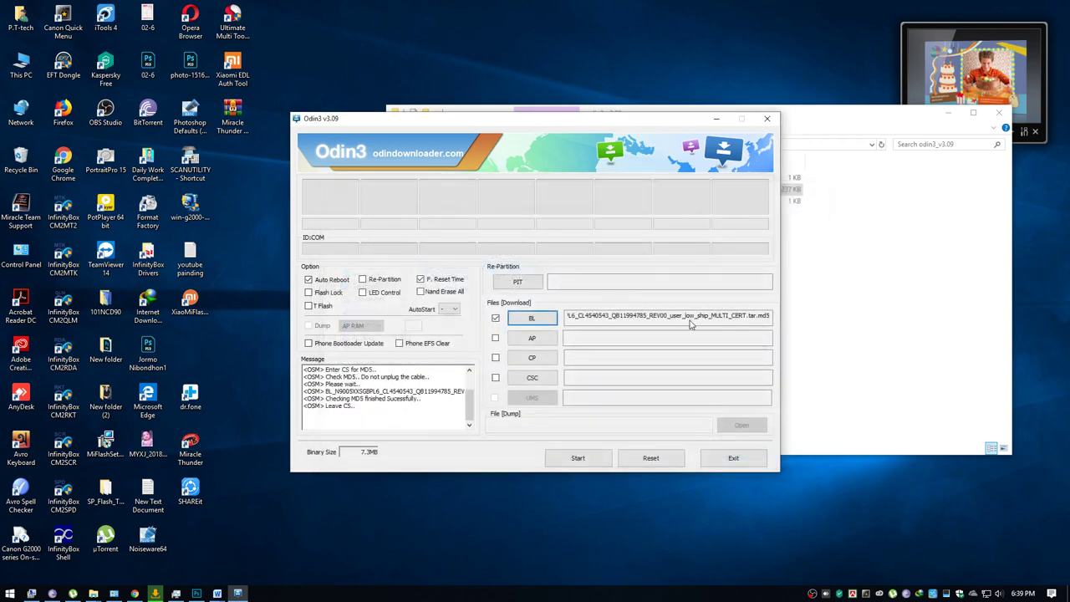
pyautogui.click(532, 338)
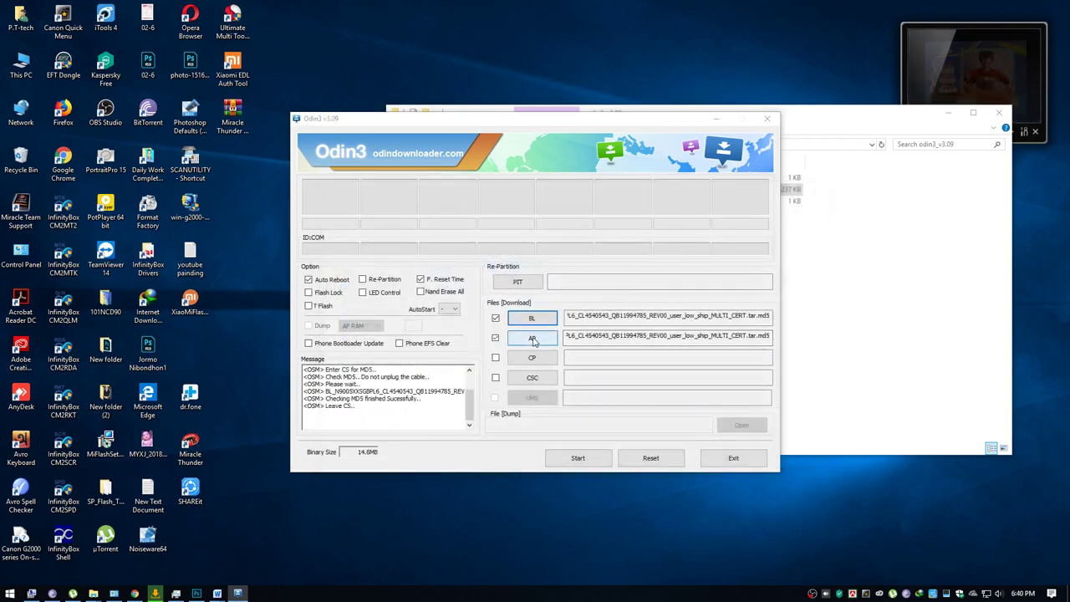
pyautogui.doubleClick(485, 253)
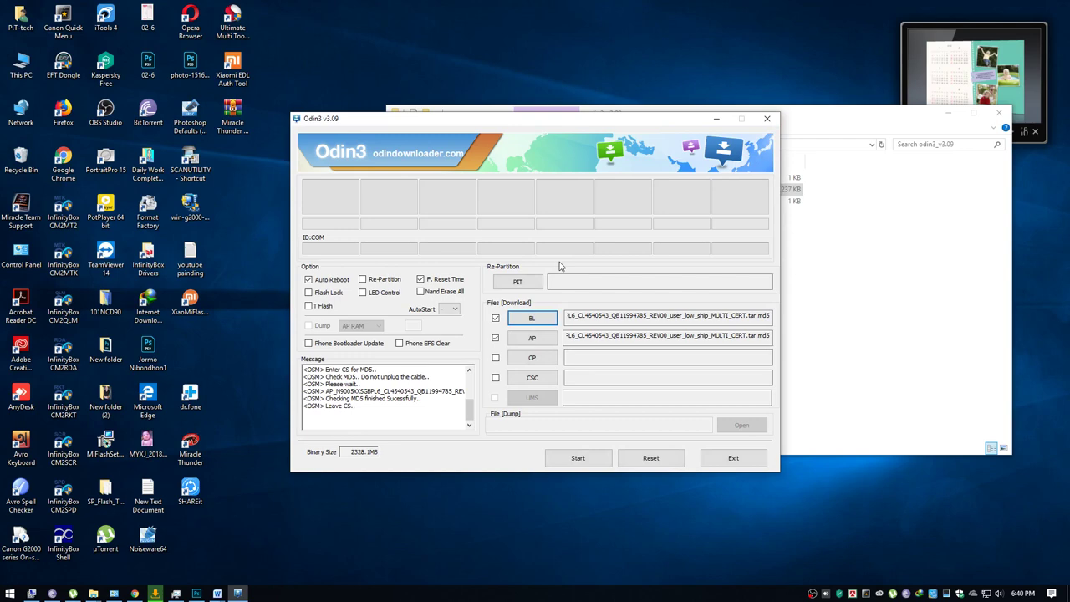
# Step: Load CP_N9005XXUGBOJ1_REV03_CLLOCAL.tar.md5 and the CSC_OXX_N9005OXXGBOJ2 file as the CP and CSC files, and enable Nand Erase All
pyautogui.click(545, 359)
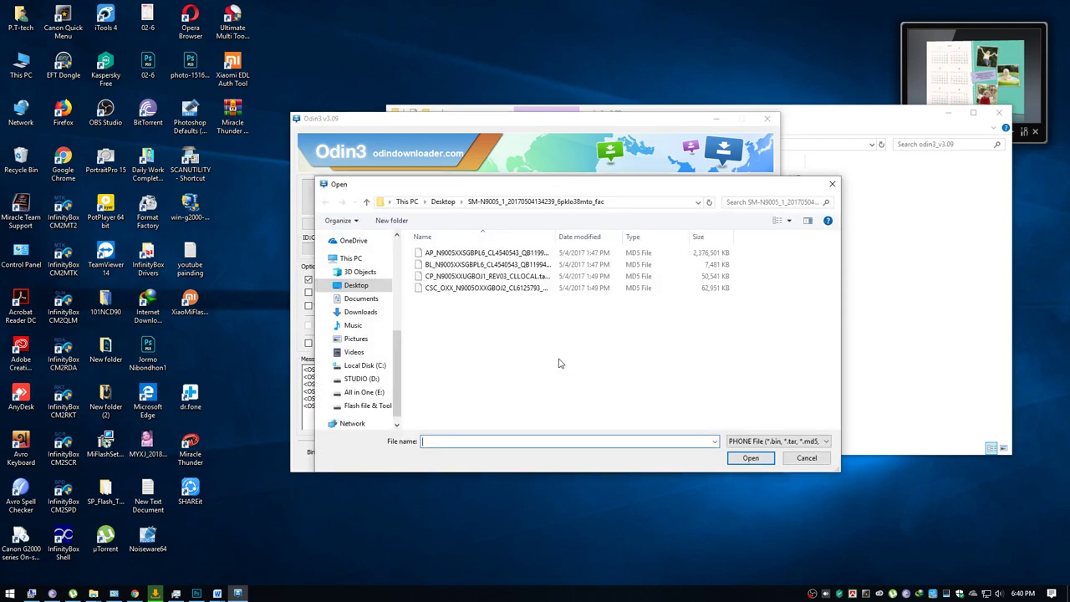
pyautogui.doubleClick(468, 276)
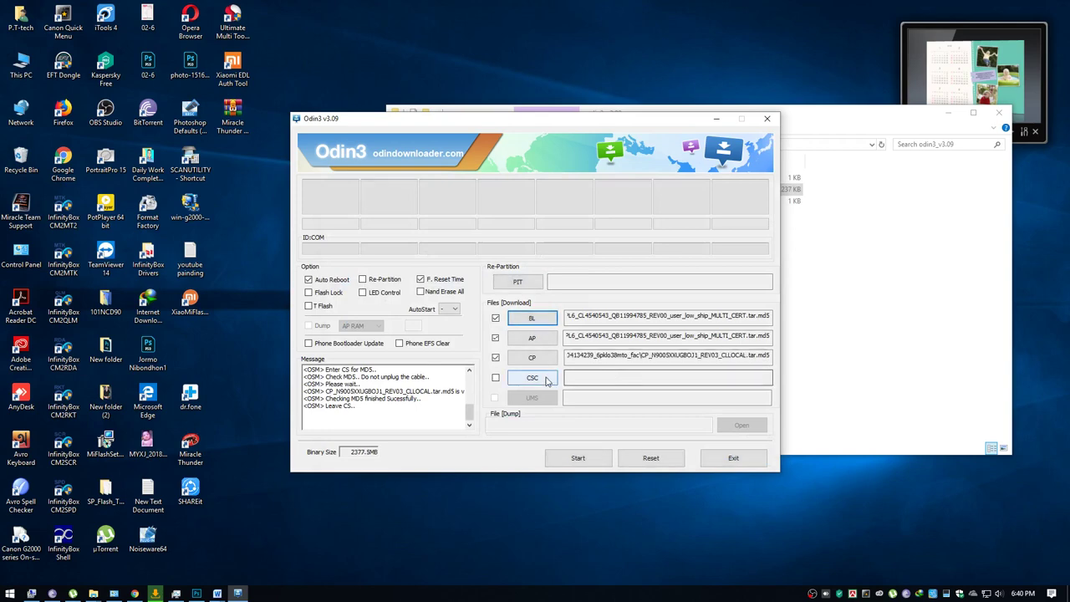
pyautogui.click(531, 377)
pyautogui.doubleClick(483, 288)
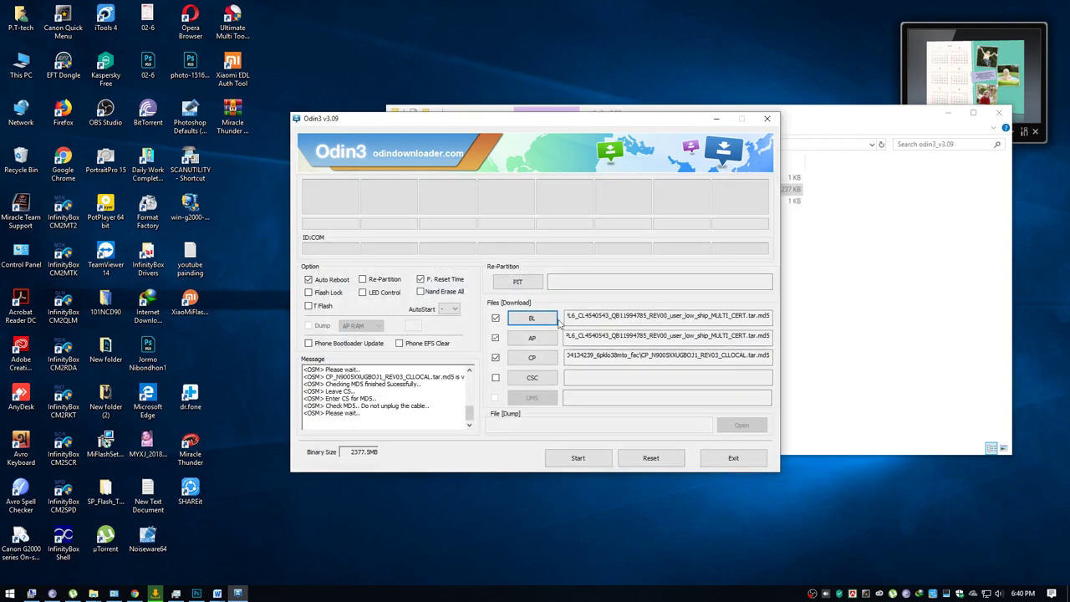
pyautogui.click(420, 291)
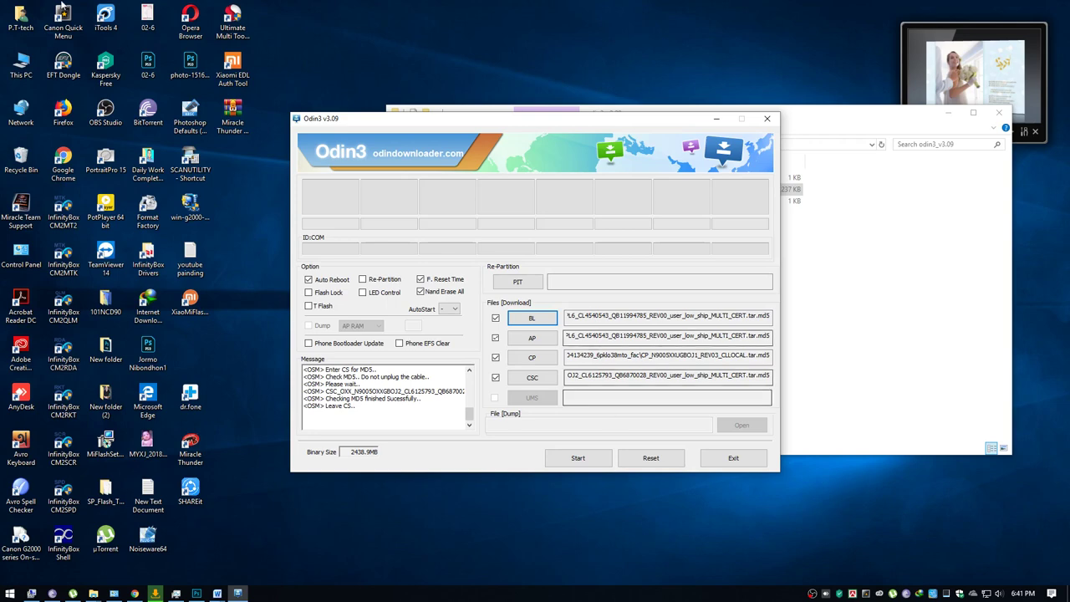
# Step: Open Computer Management for This PC and display the Device Manager list of hardware categories
pyautogui.rightClick(32, 60)
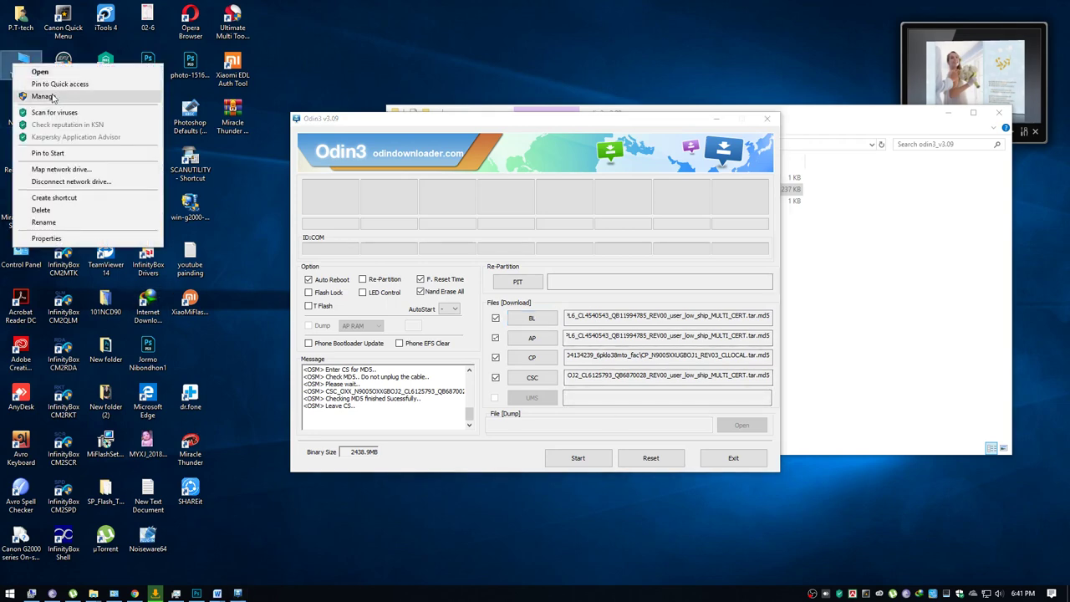
pyautogui.click(51, 96)
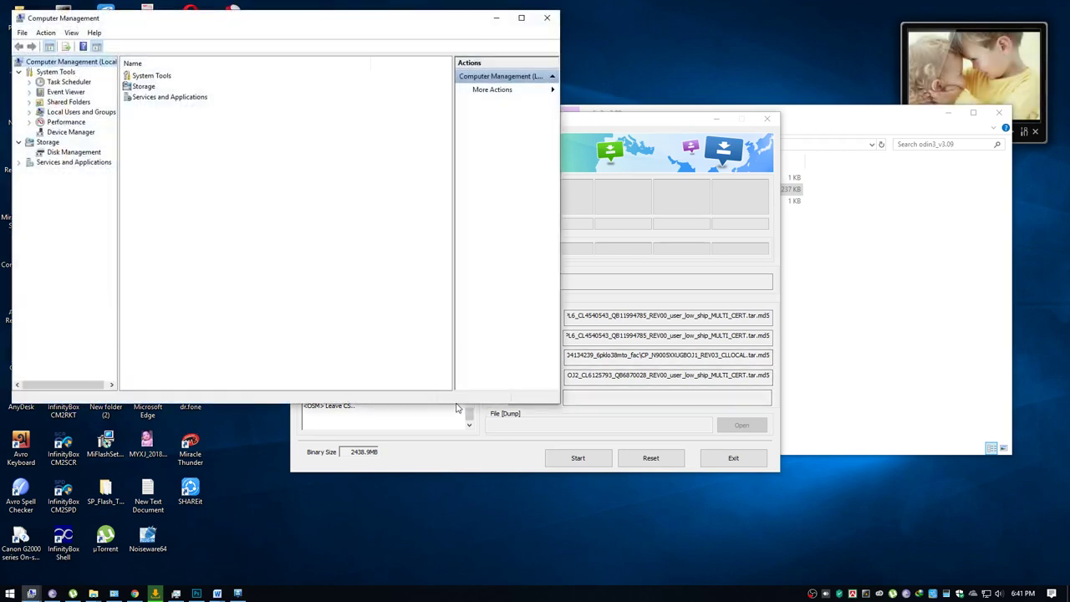
pyautogui.click(71, 132)
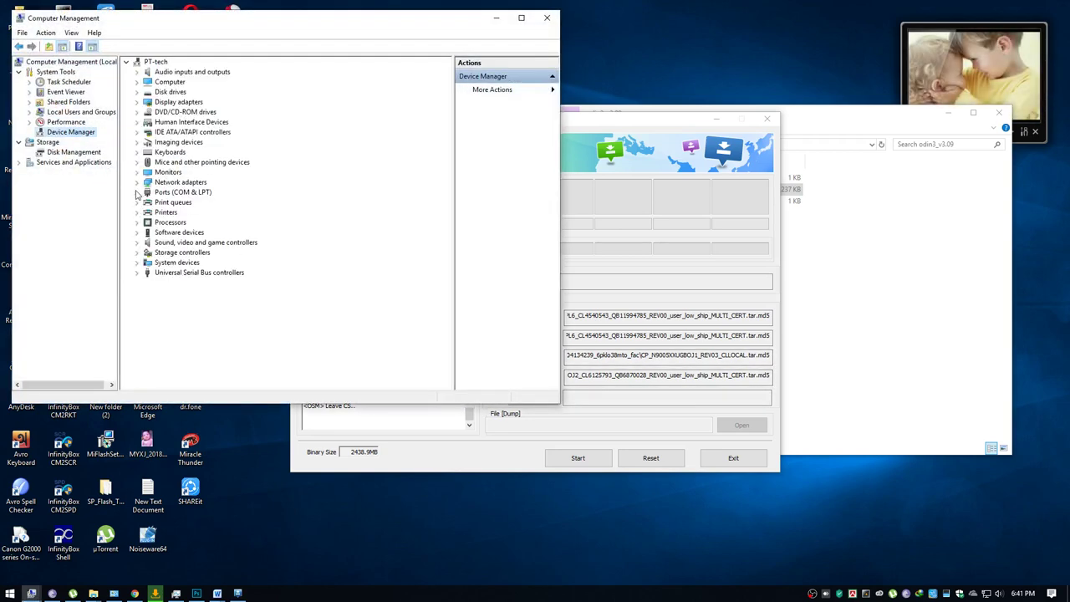
# Step: Move the Odin3 window clear of the Device Manager list and start flashing the loaded firmware to the connected phone
pyautogui.moveTo(608, 127); pyautogui.dragTo(698, 119)
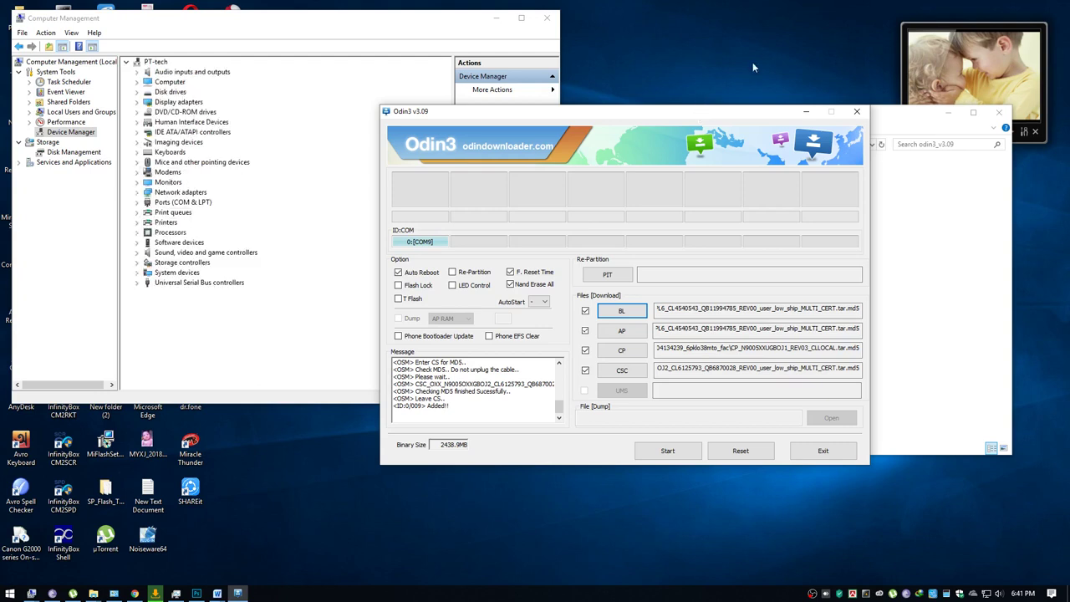
pyautogui.click(673, 451)
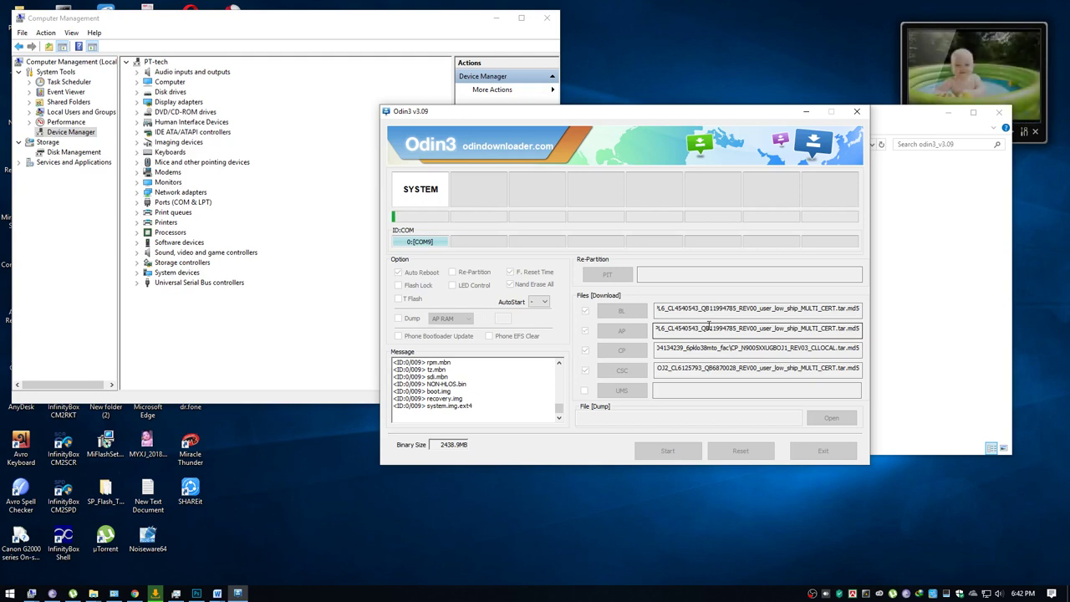
pyautogui.moveTo(577, 111); pyautogui.dragTo(553, 108)
# Step: Check the disk performance graphs in Task Manager, and minimize it again
pyautogui.click(176, 593)
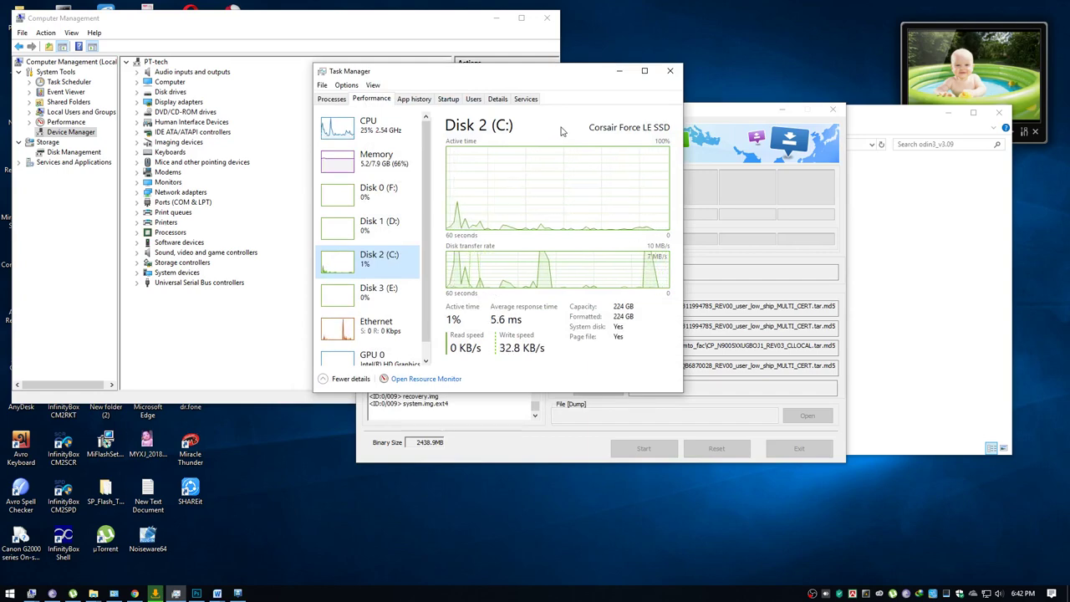
pyautogui.click(619, 71)
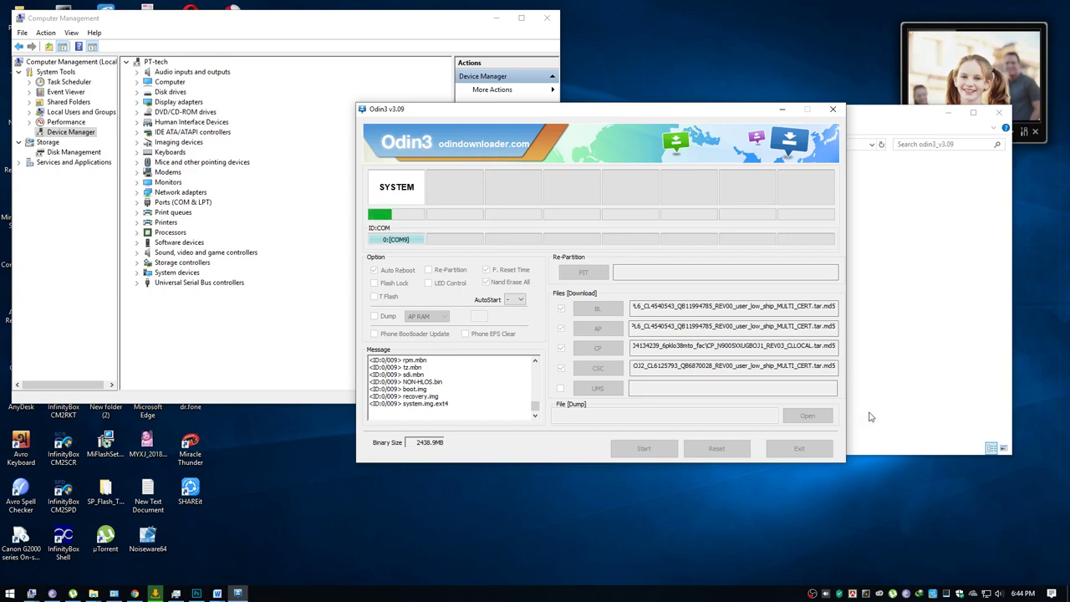
# Step: Clear the desktop around the Odin3 window by minimizing Computer Management and closing the odin3_v3.09 folder window
pyautogui.click(930, 357)
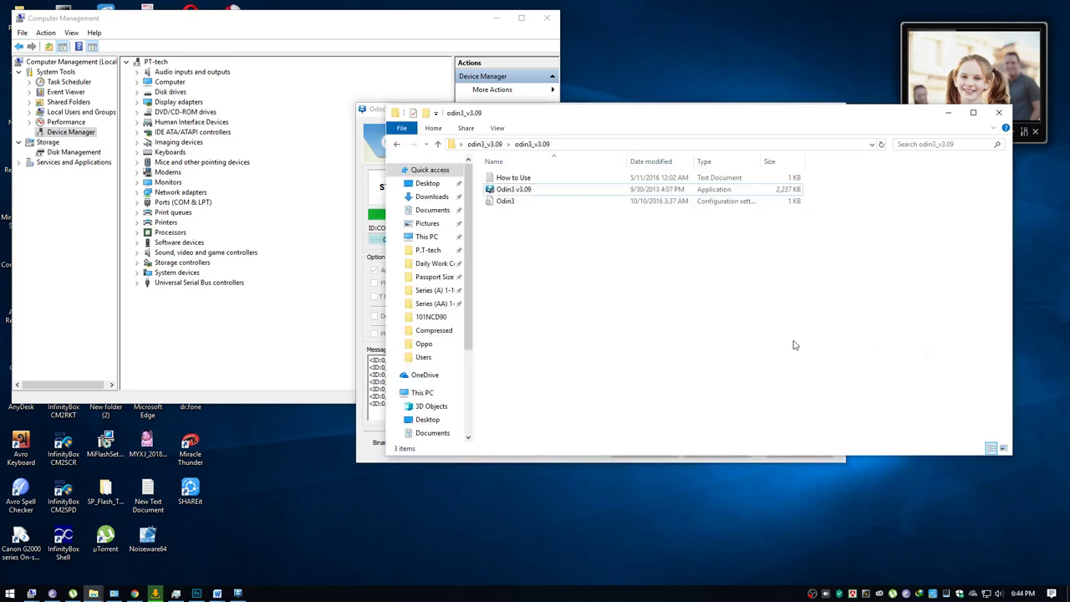
pyautogui.moveTo(611, 121); pyautogui.dragTo(590, 205)
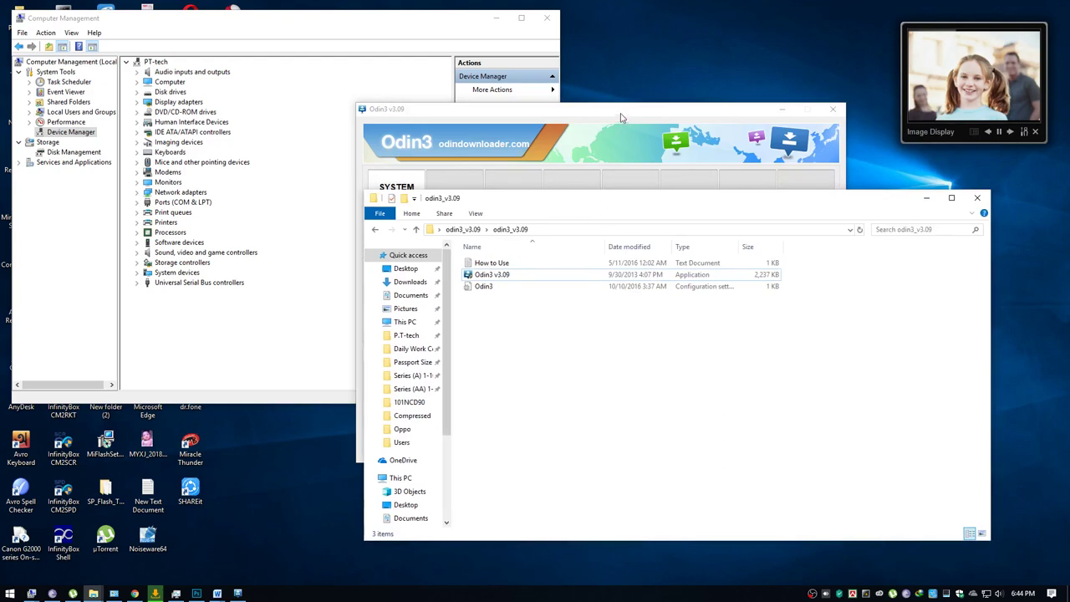
pyautogui.moveTo(622, 110); pyautogui.dragTo(617, 274)
pyautogui.click(496, 18)
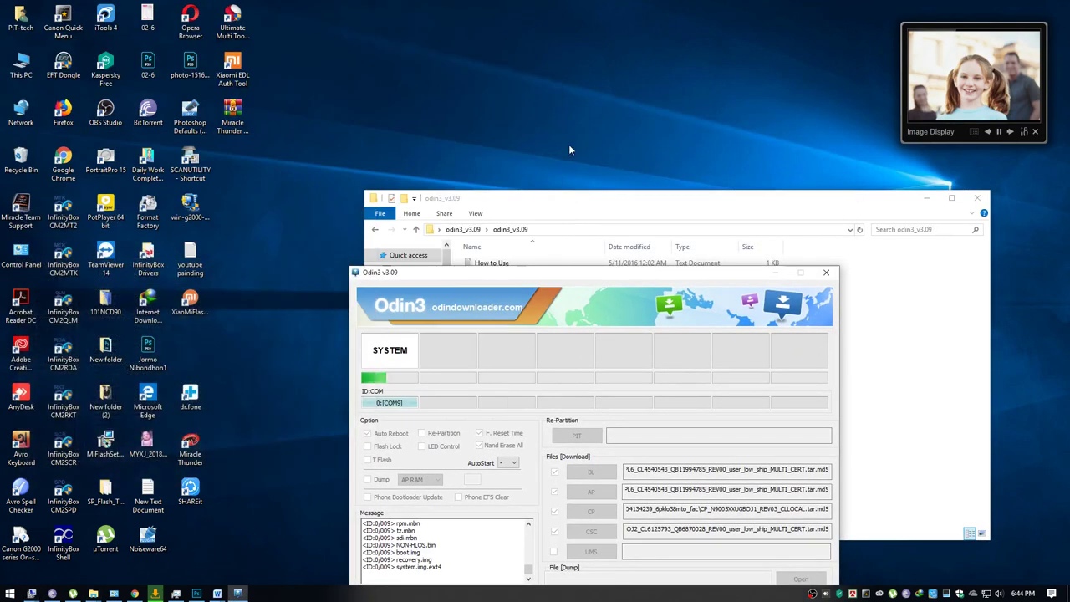
pyautogui.moveTo(551, 201); pyautogui.dragTo(608, 128)
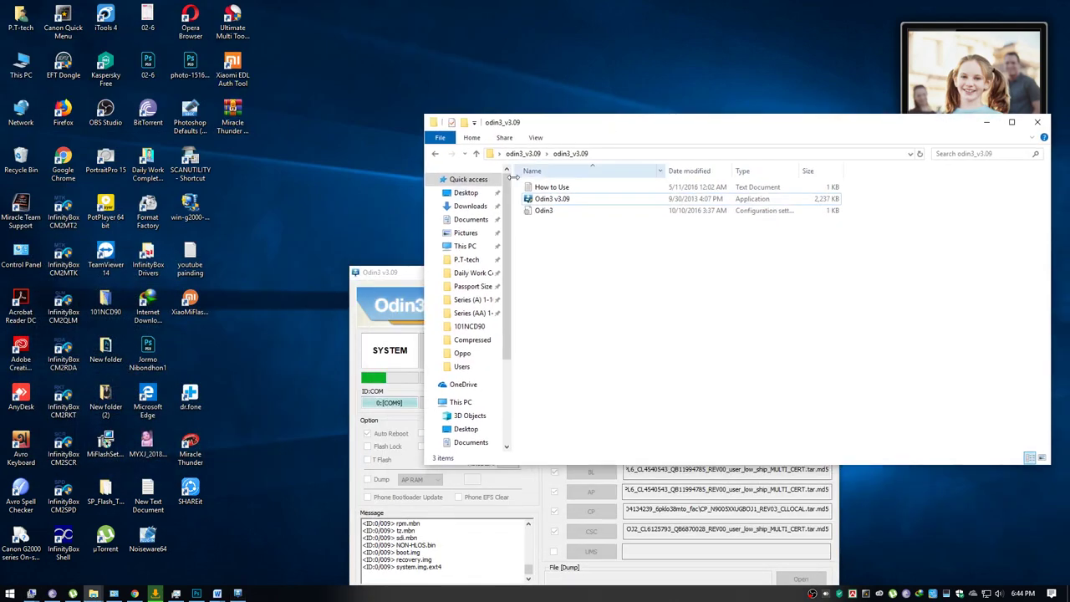
pyautogui.moveTo(393, 274); pyautogui.dragTo(292, 128)
pyautogui.click(1045, 127)
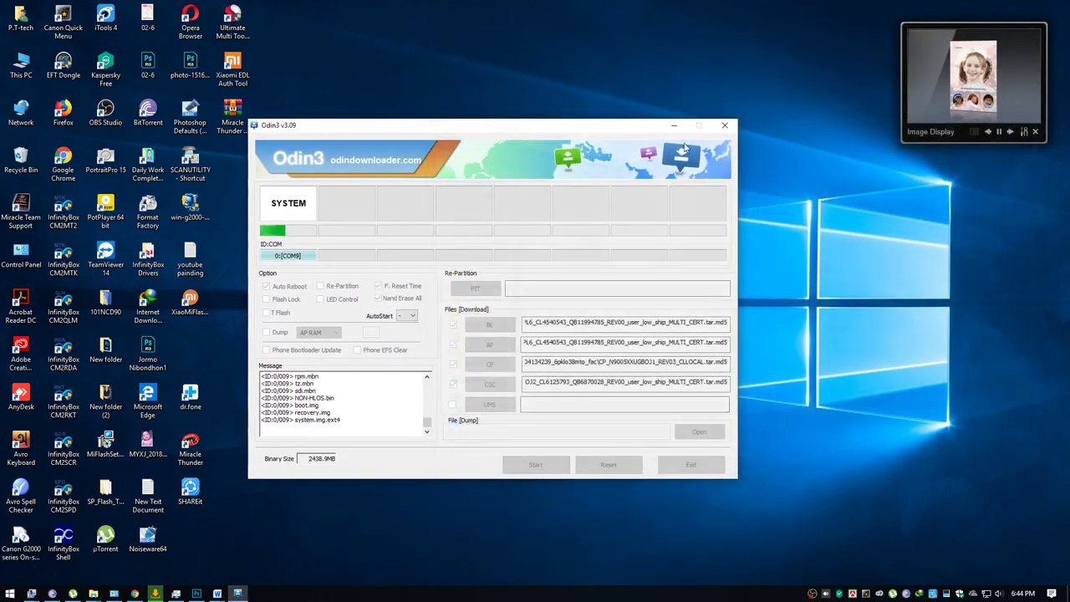
pyautogui.moveTo(597, 121); pyautogui.dragTo(845, 119)
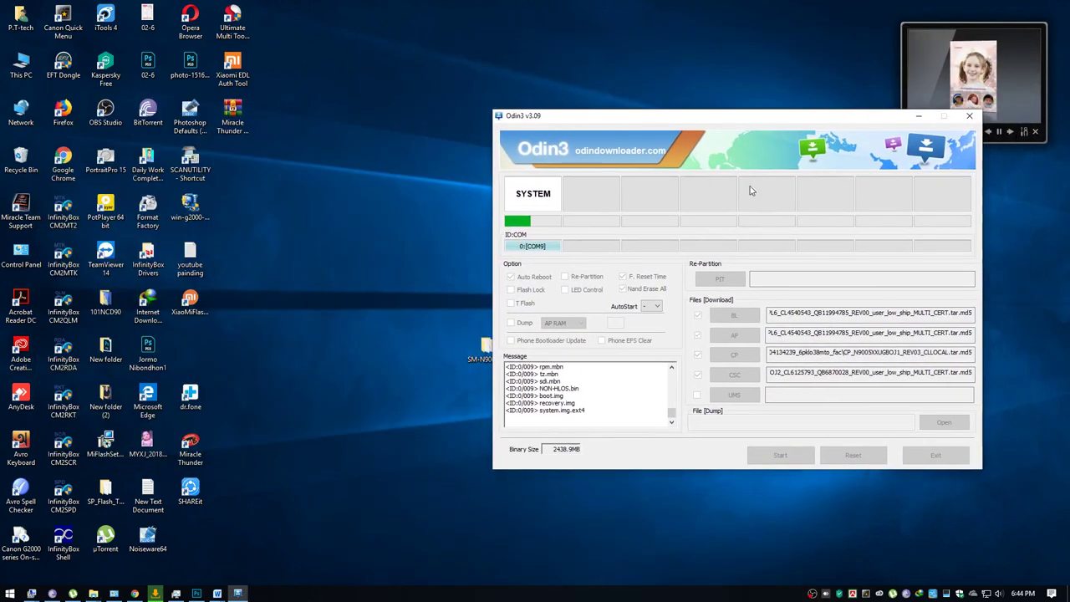
# Step: View the firmware files in the SM-N9005 folder on the desktop, and close the folder window
pyautogui.doubleClick(486, 347)
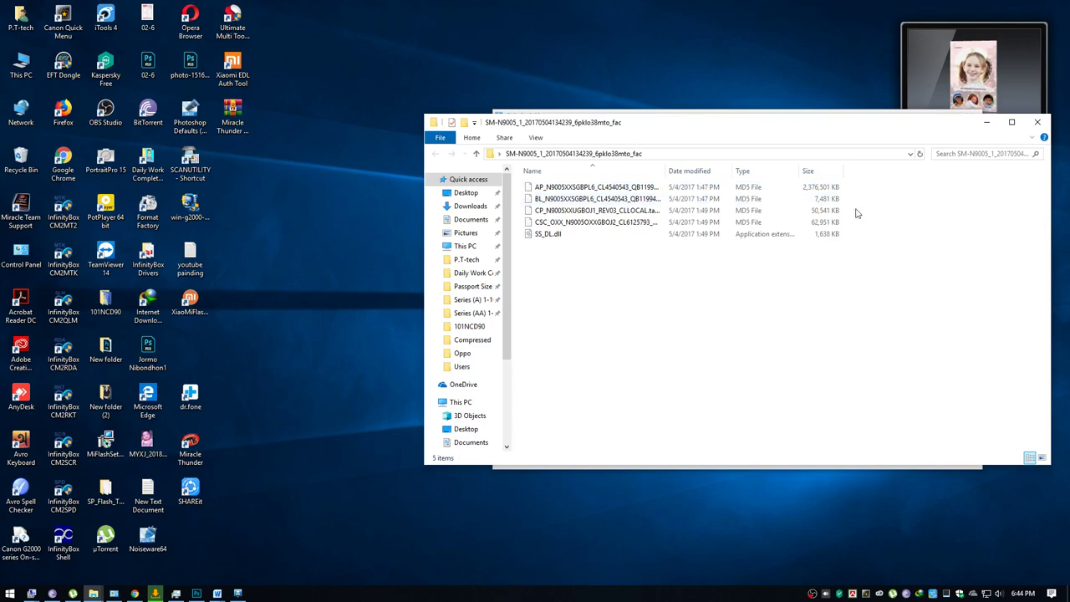
pyautogui.click(1037, 122)
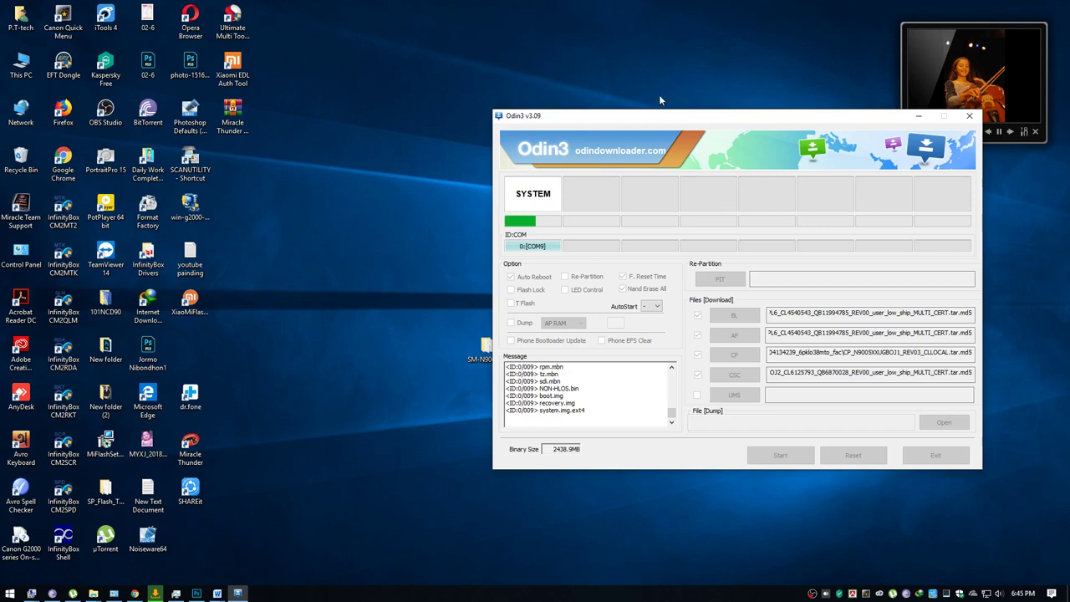
# Step: Move the Odin3 window toward the middle of the desktop and exit Odin3 once flashing has finished
pyautogui.moveTo(678, 115); pyautogui.dragTo(515, 75)
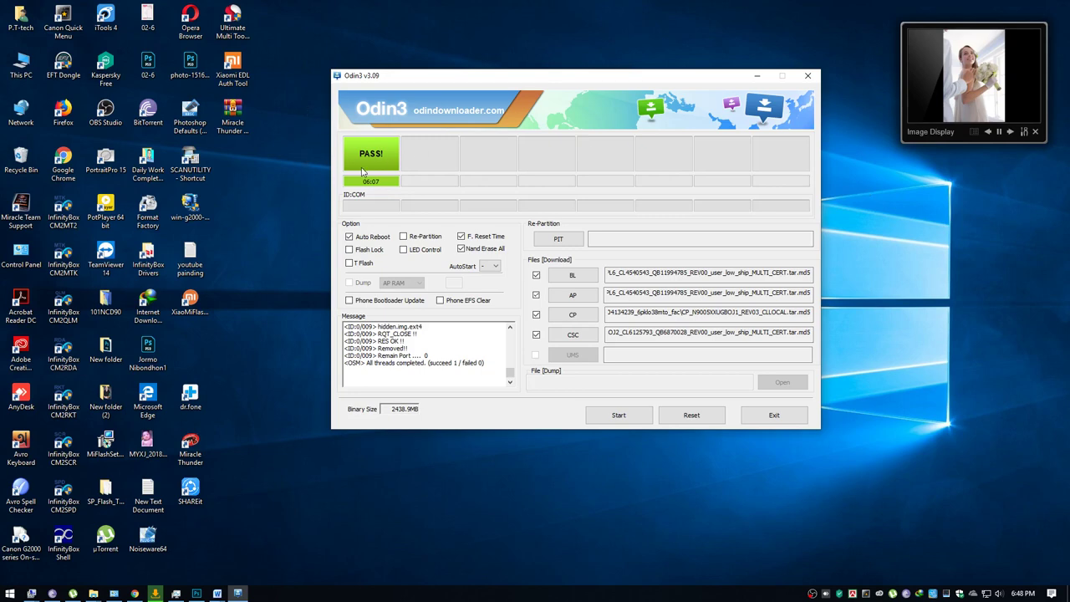
pyautogui.click(774, 416)
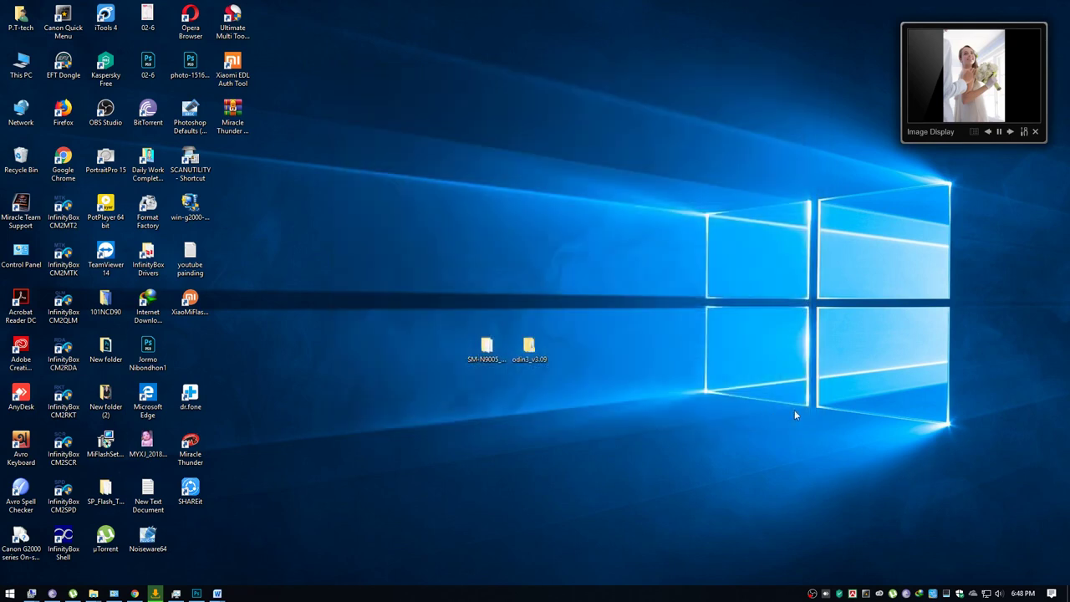
pyautogui.rightClick(812, 593)
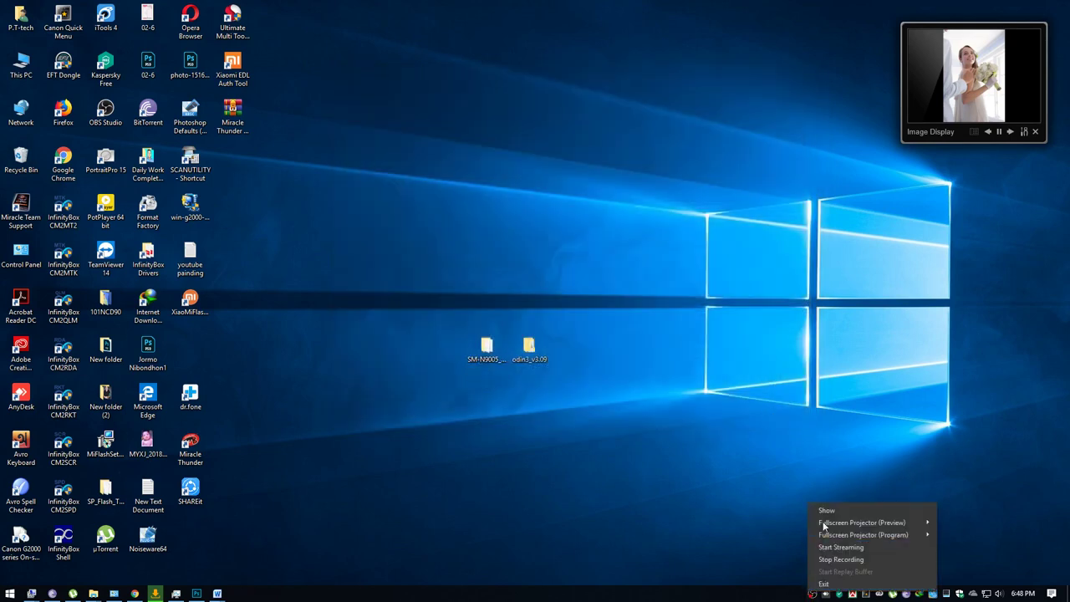